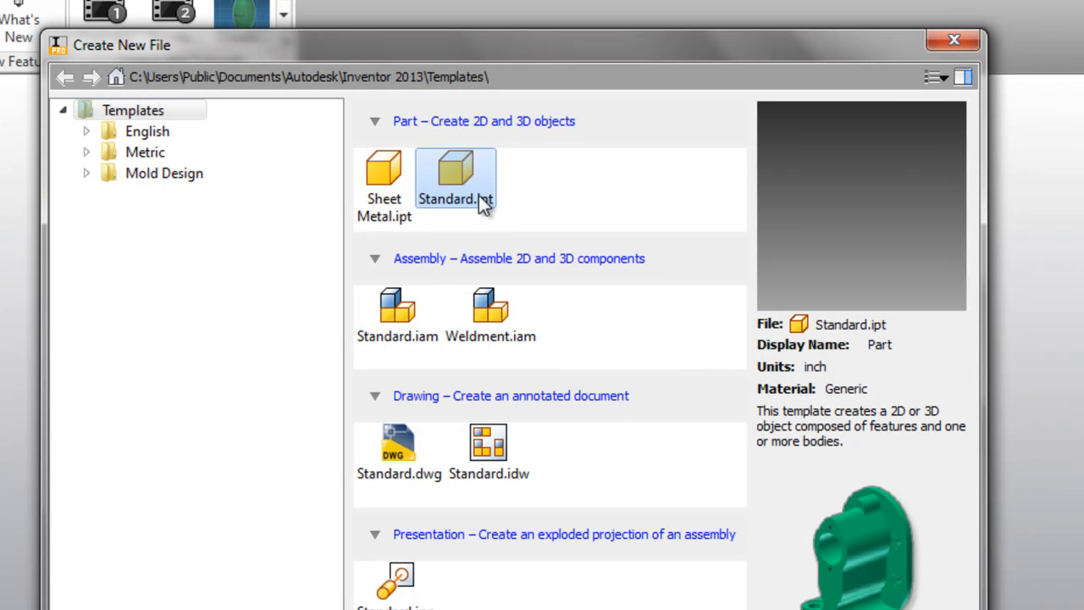
Create a new part from the Standard.ipt template and start a 2D sketch on the front (XY) plane
double_click(479, 200)
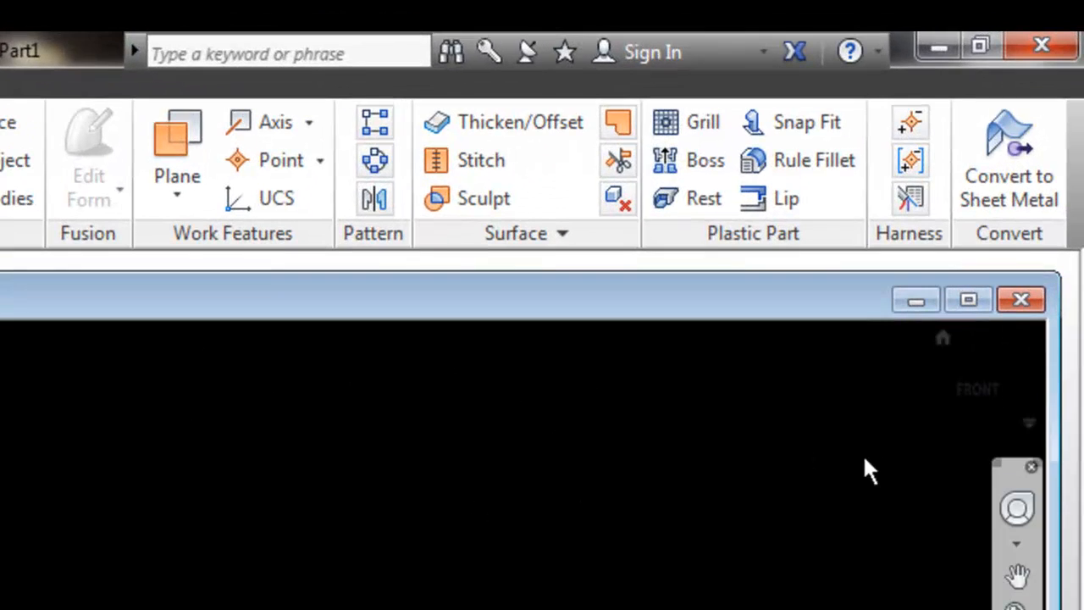
click(971, 303)
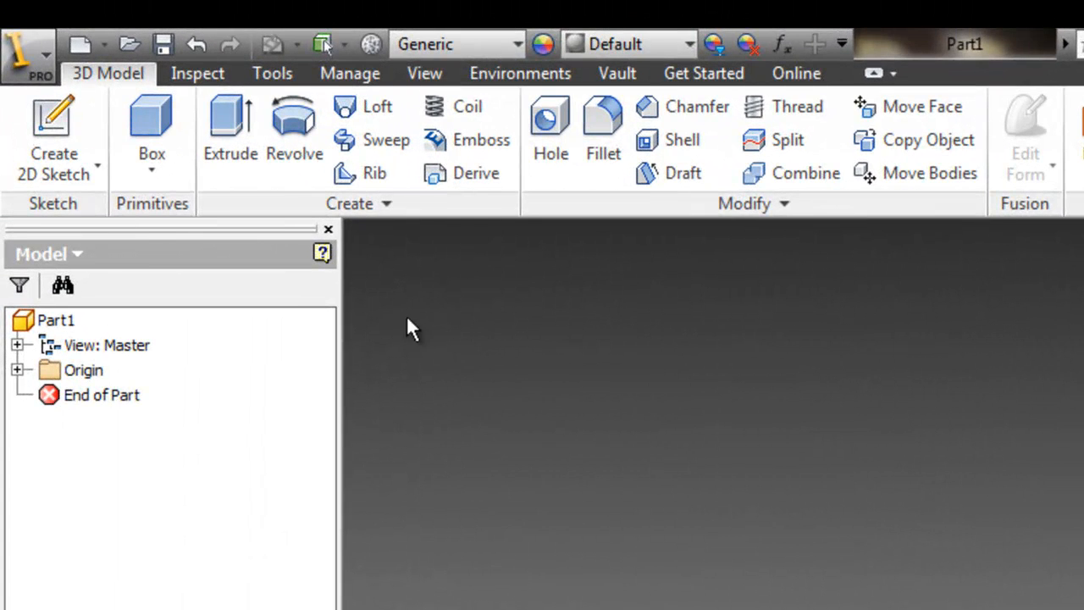
click(53, 127)
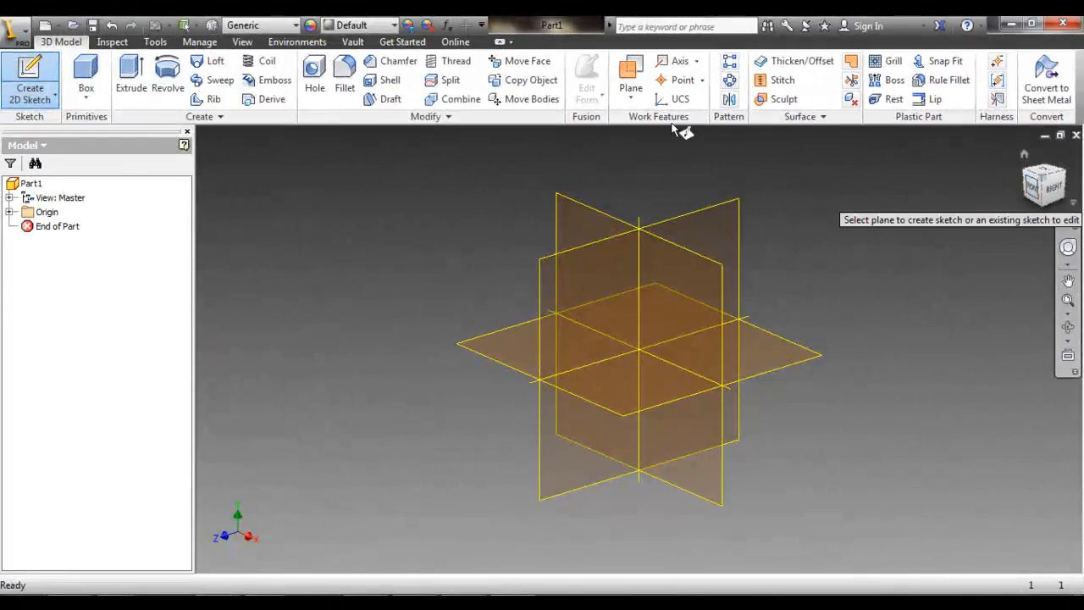
click(592, 205)
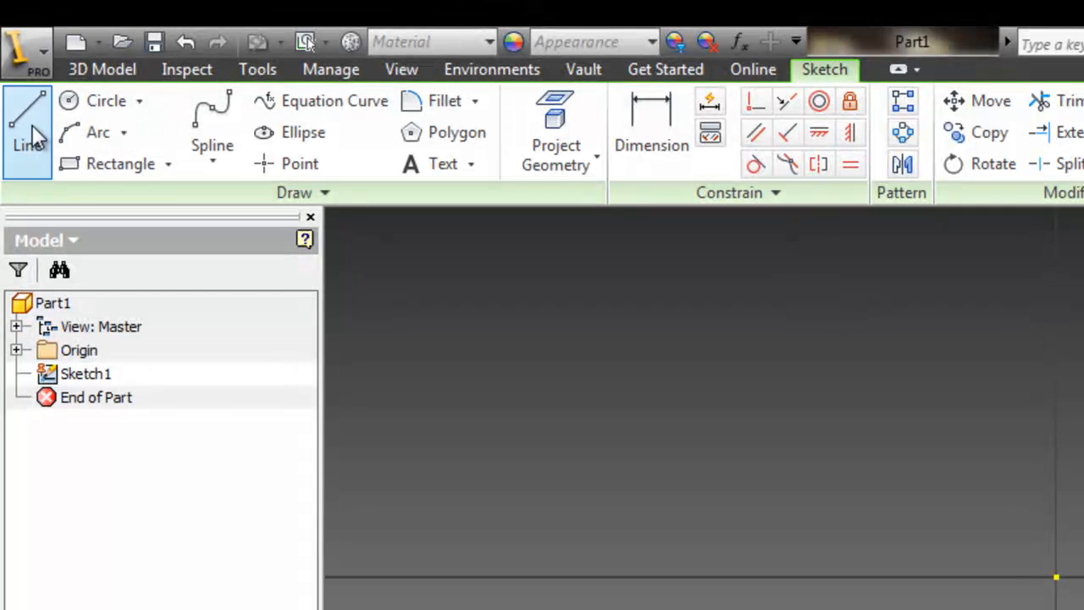
Sketch a closed three-step staircase outline with horizontal and vertical lines from the origin, about 0.6 in high and 0.68 in wide
click(27, 122)
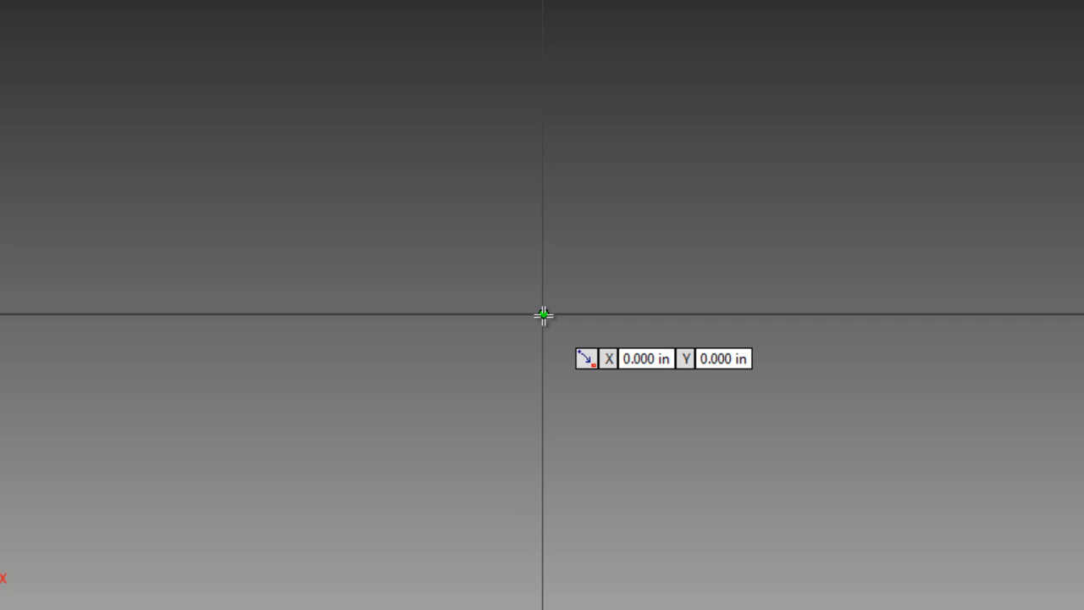
click(543, 315)
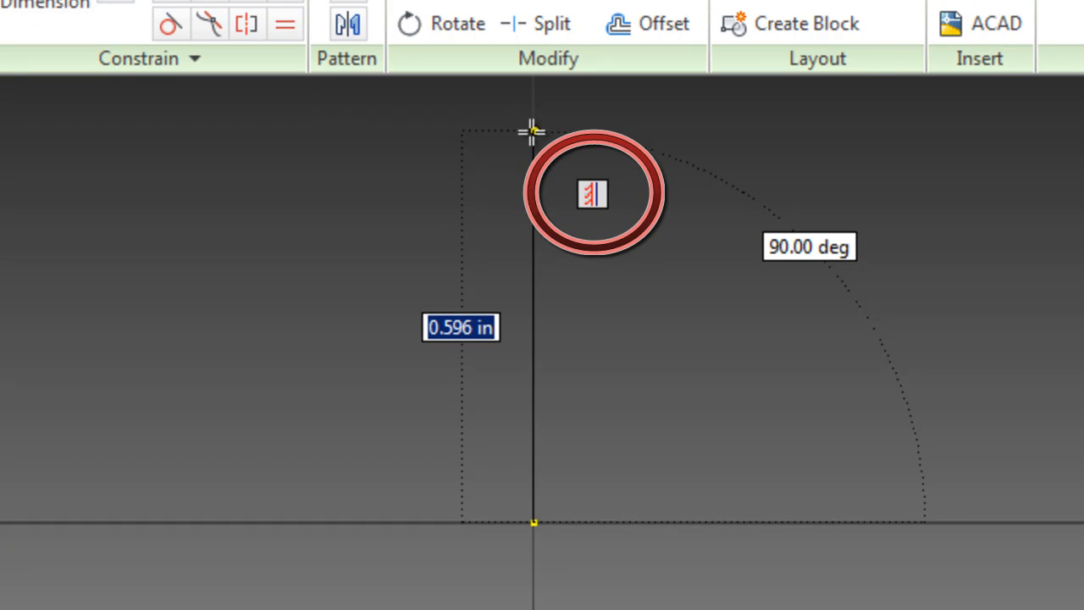
click(533, 132)
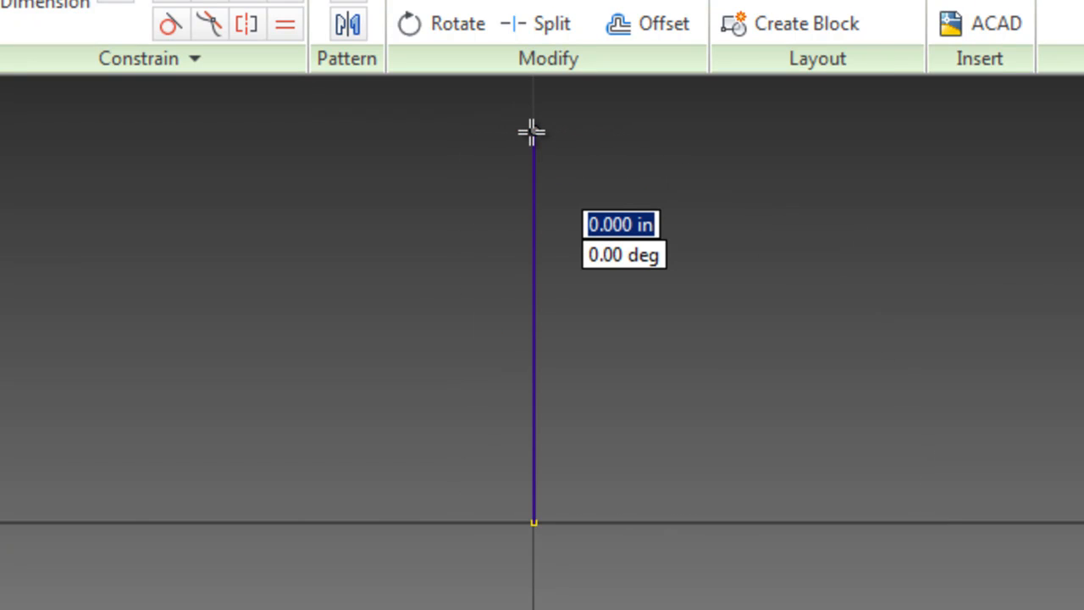
click(688, 131)
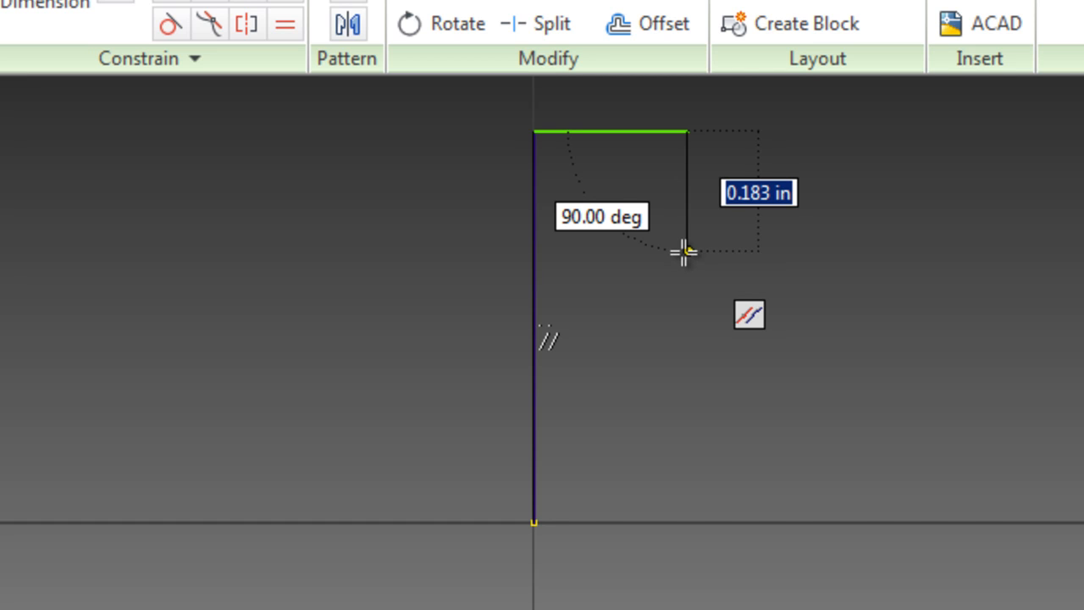
click(685, 252)
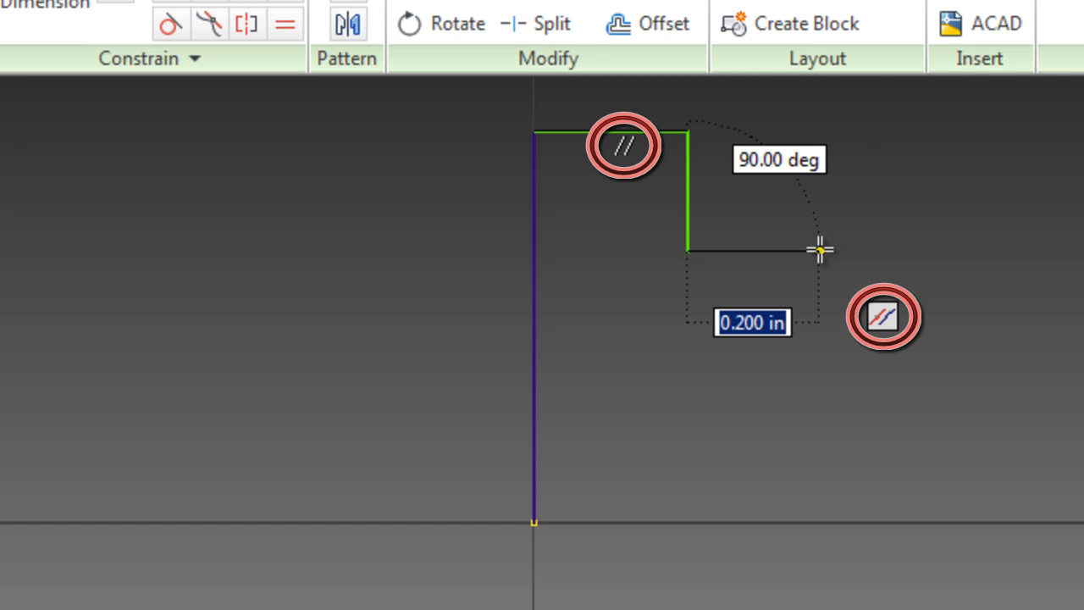
click(819, 251)
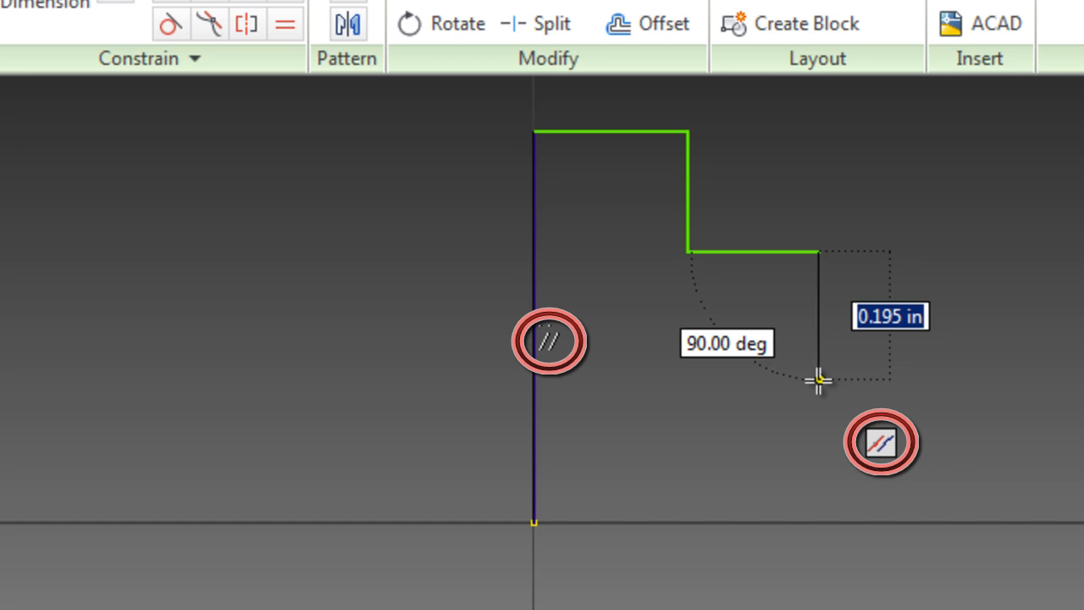
click(819, 381)
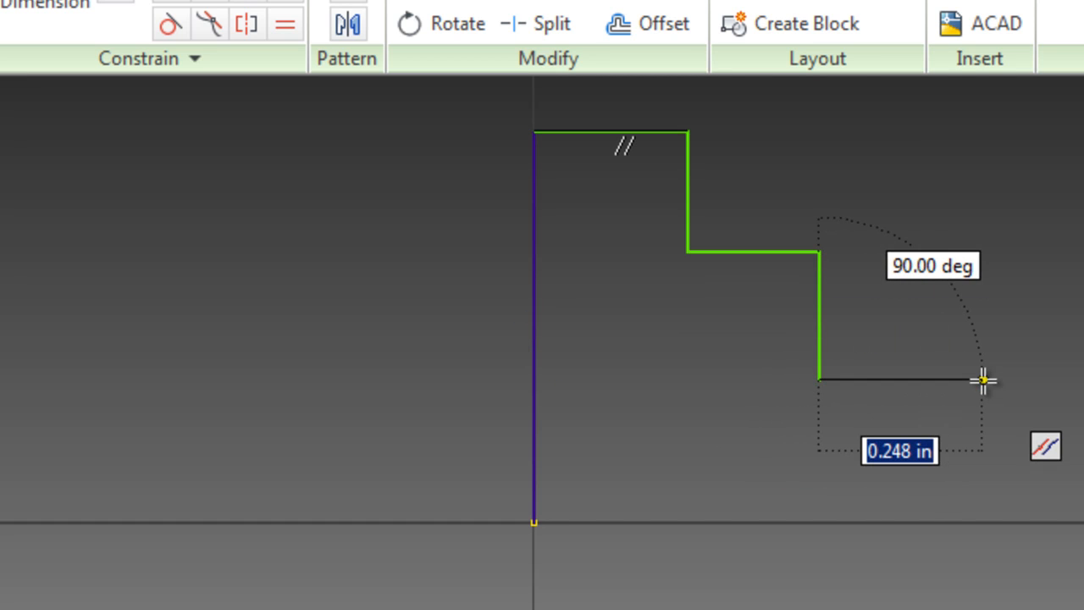
click(984, 380)
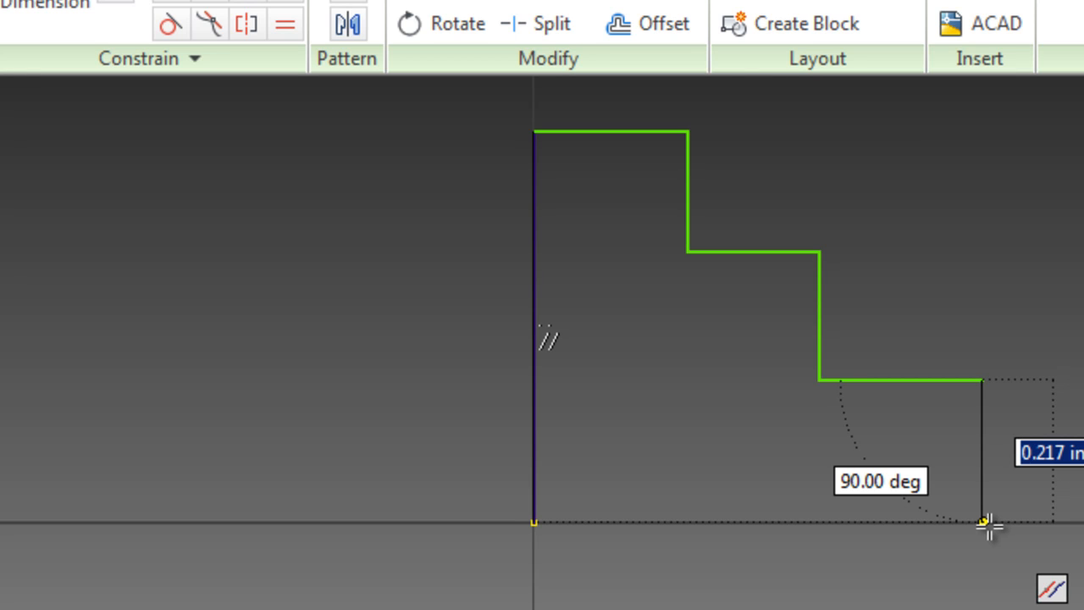
click(984, 522)
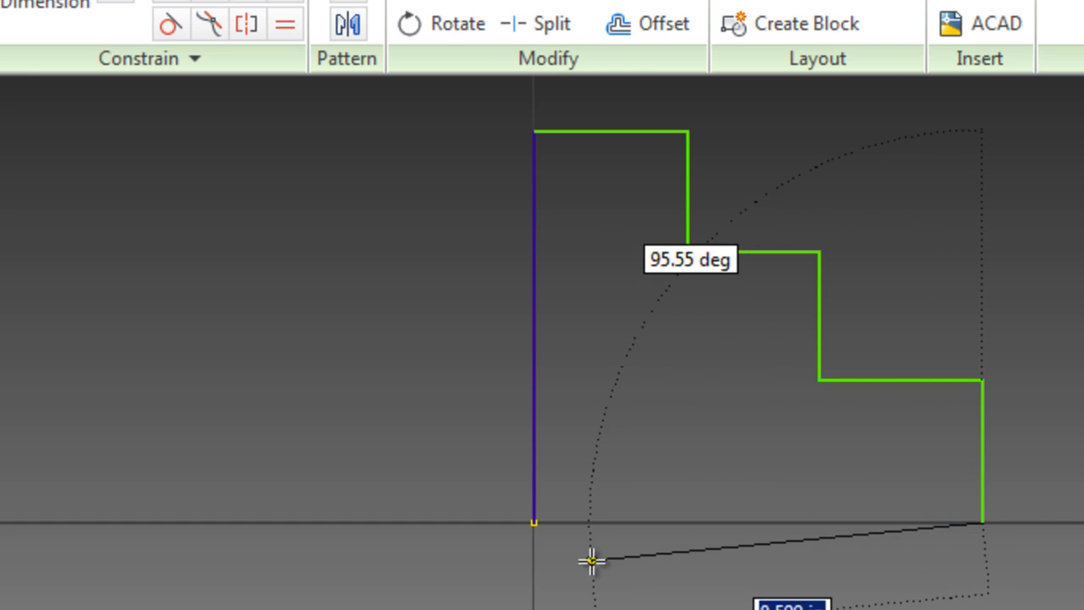
click(537, 524)
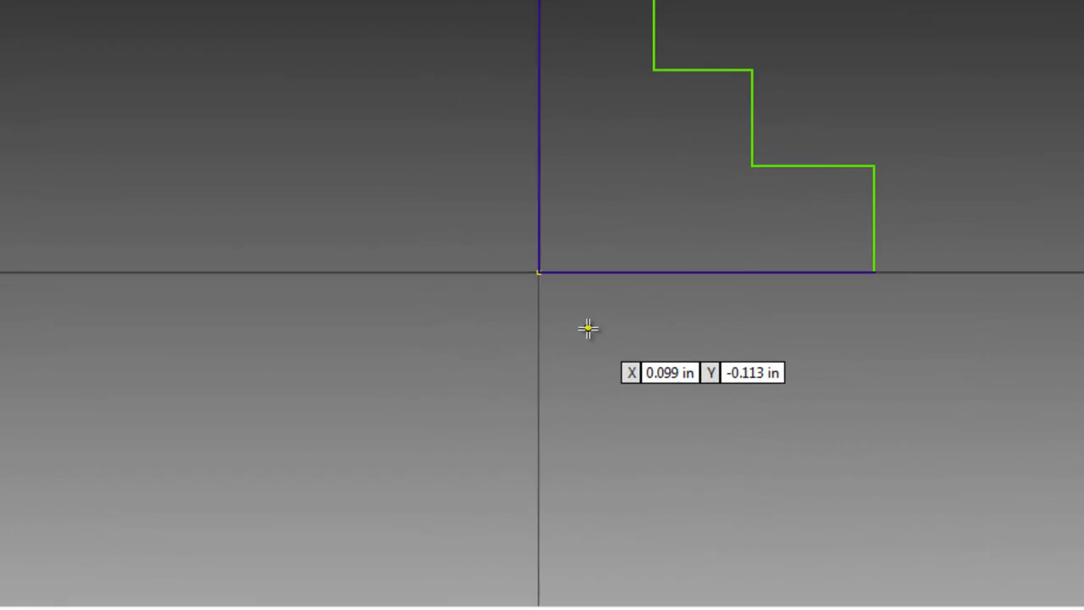
right_click(585, 324)
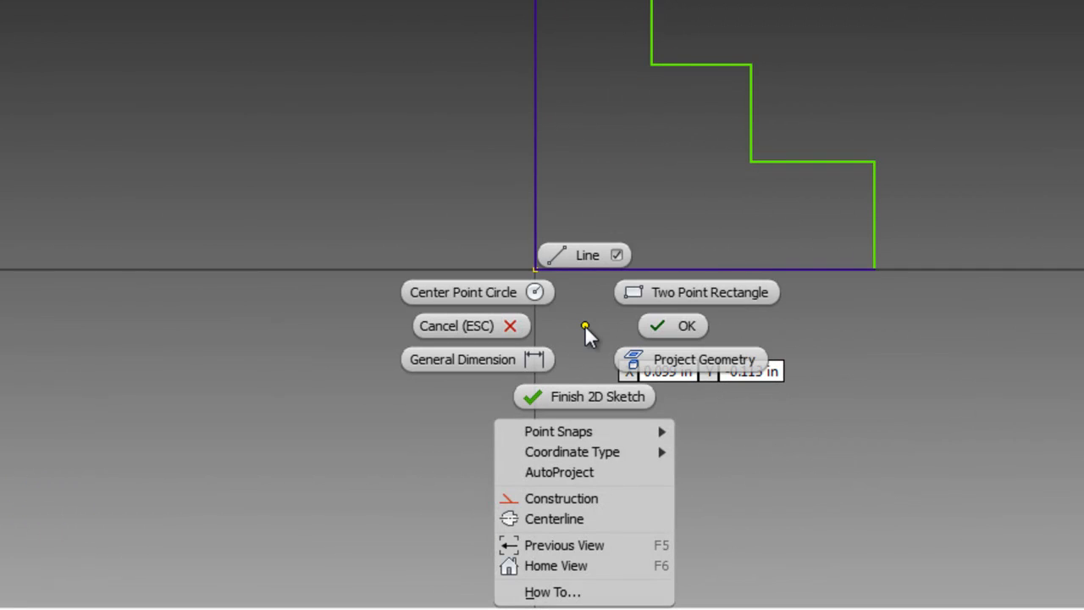
click(680, 333)
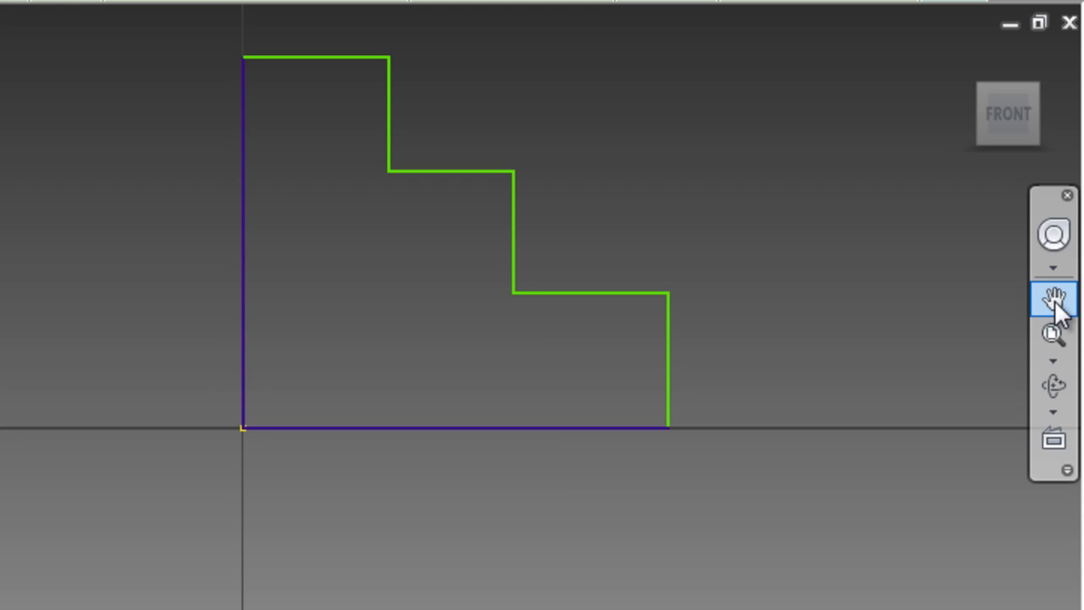
Switch to the staircase PDF drawing to check the front-view dimensions, and return to the sketch
click(1056, 303)
drag(504, 270, 479, 297)
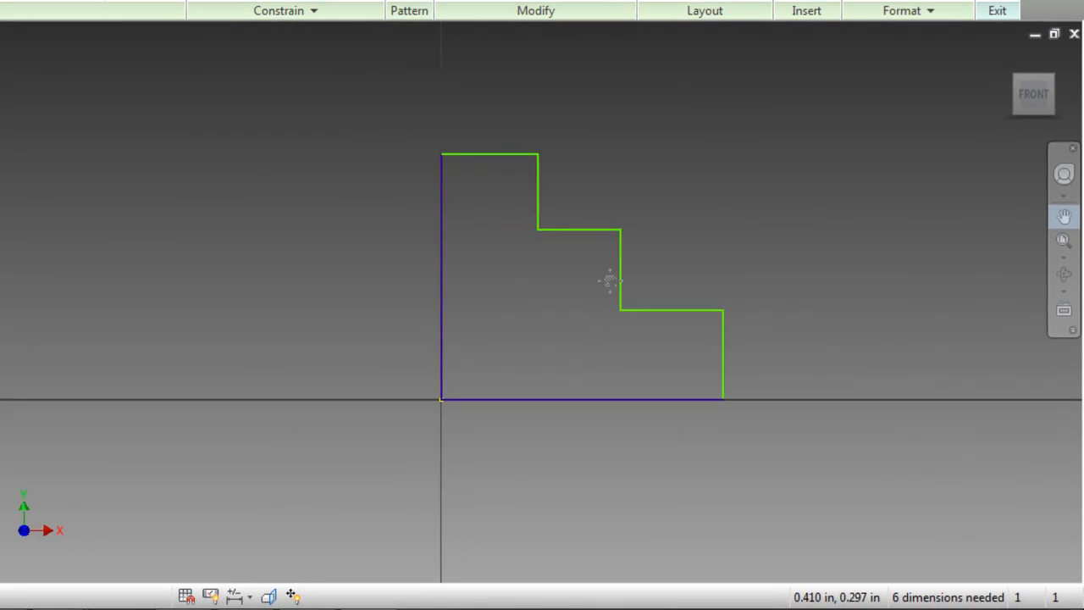
drag(610, 282, 604, 287)
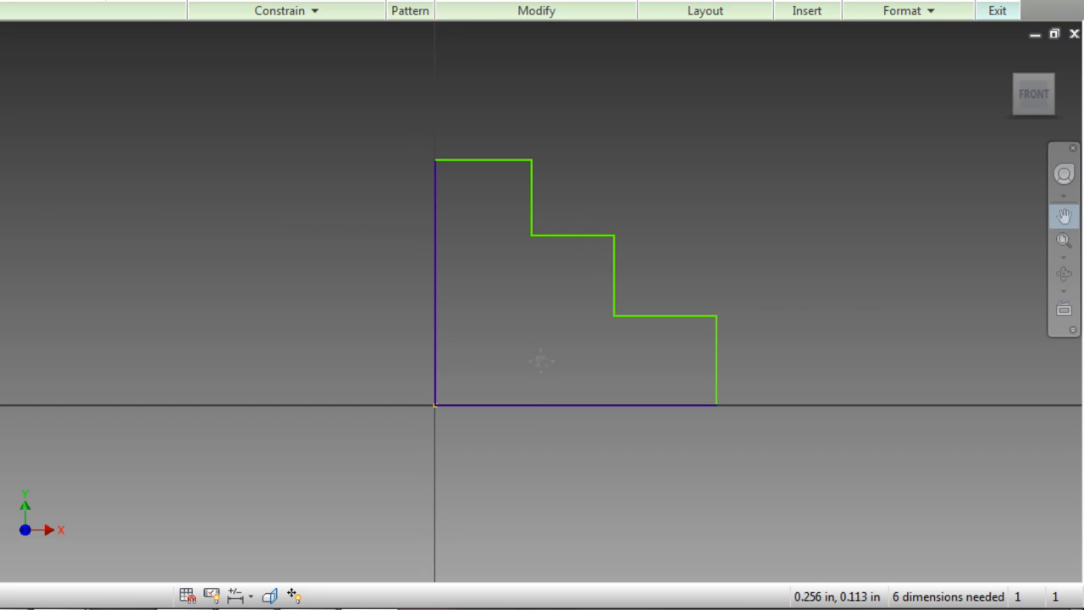
key(alt+Tab)
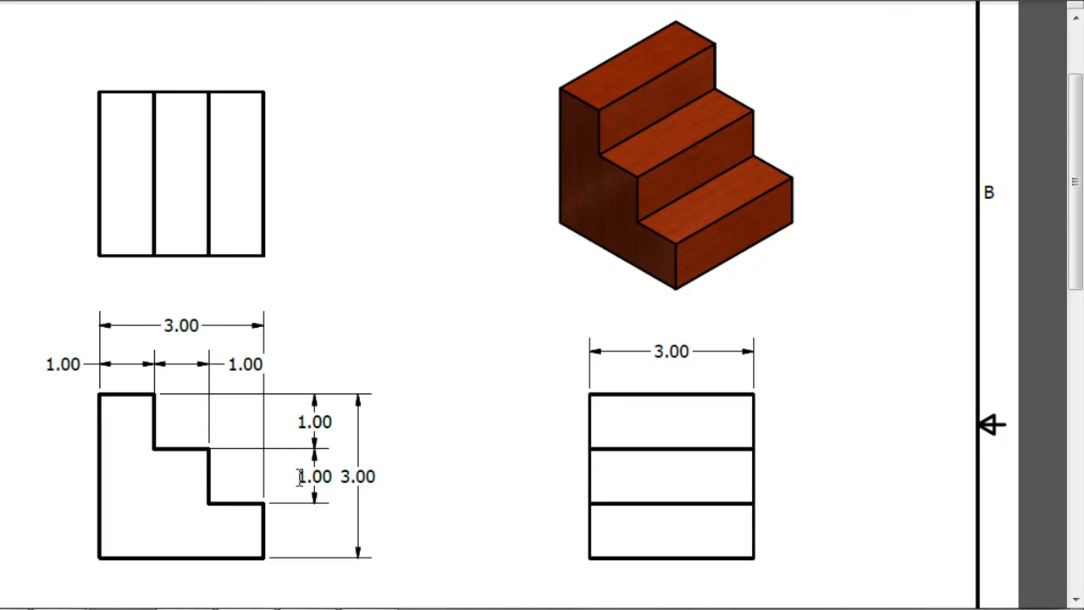
key(alt+Tab)
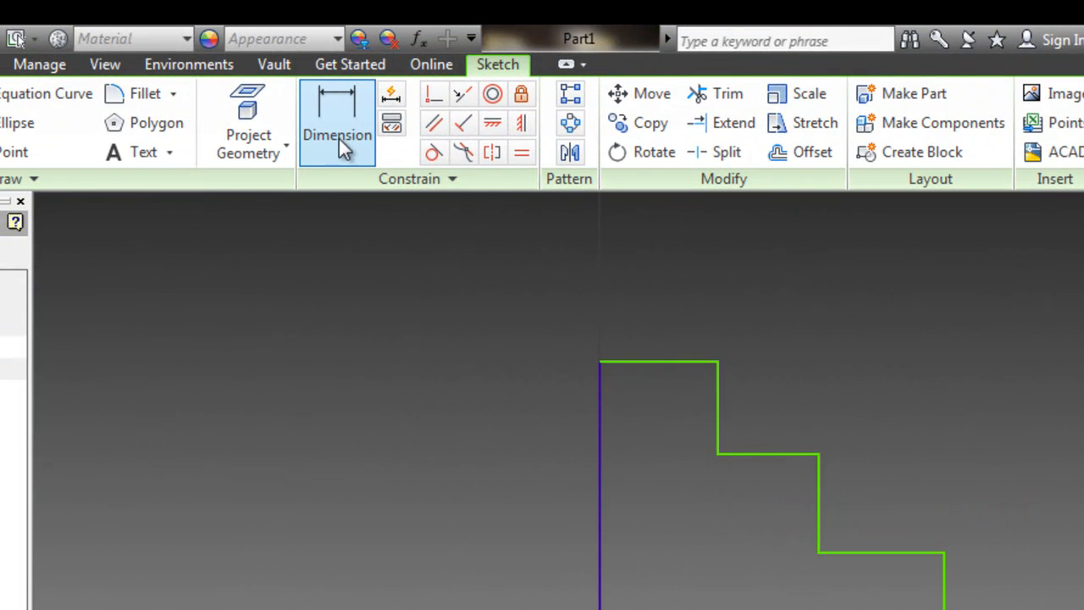
Dimension the tall vertical edge at the origin and set the staircase height to 3 in, checking it against the PDF drawing
click(336, 116)
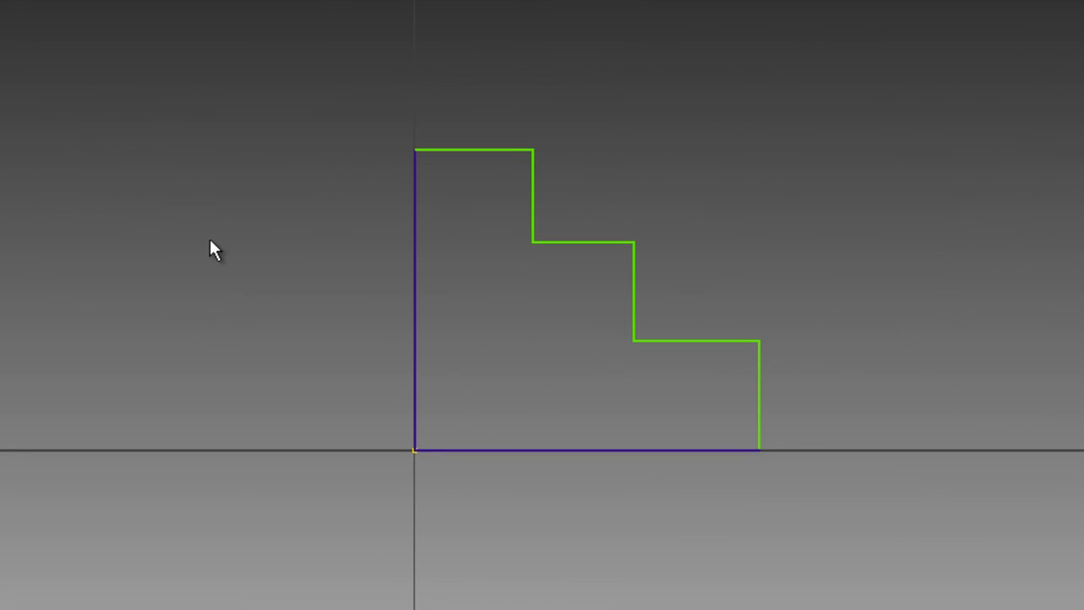
key(Escape)
click(413, 237)
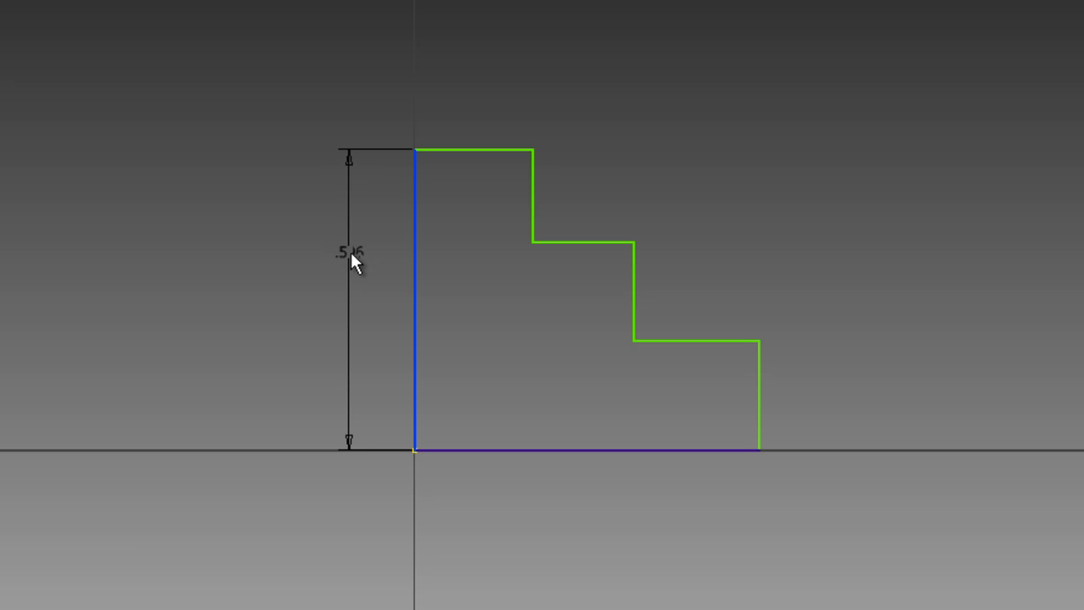
click(350, 251)
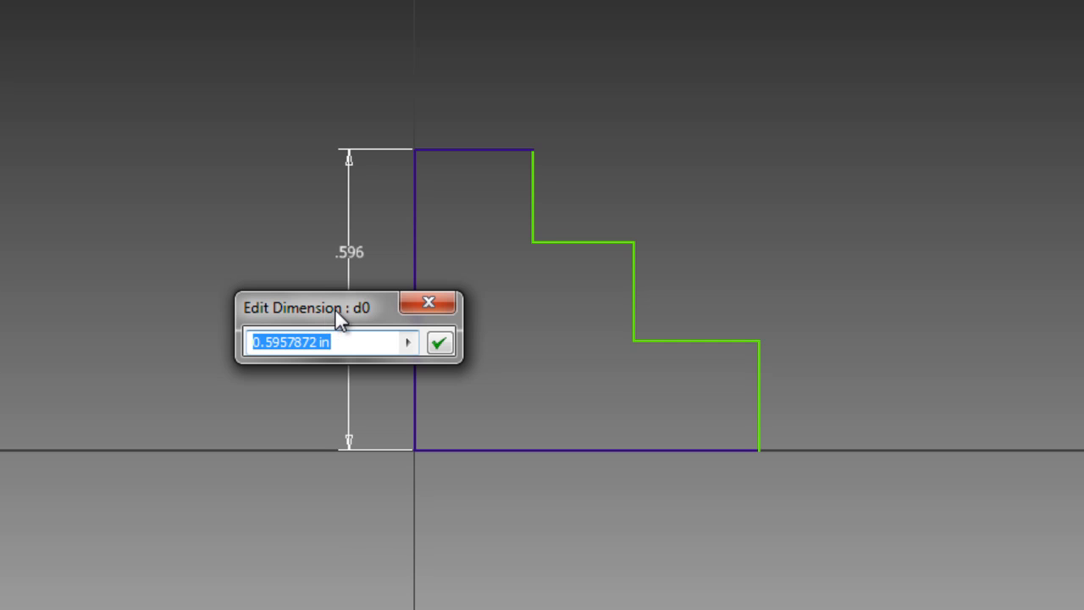
key(alt+Tab)
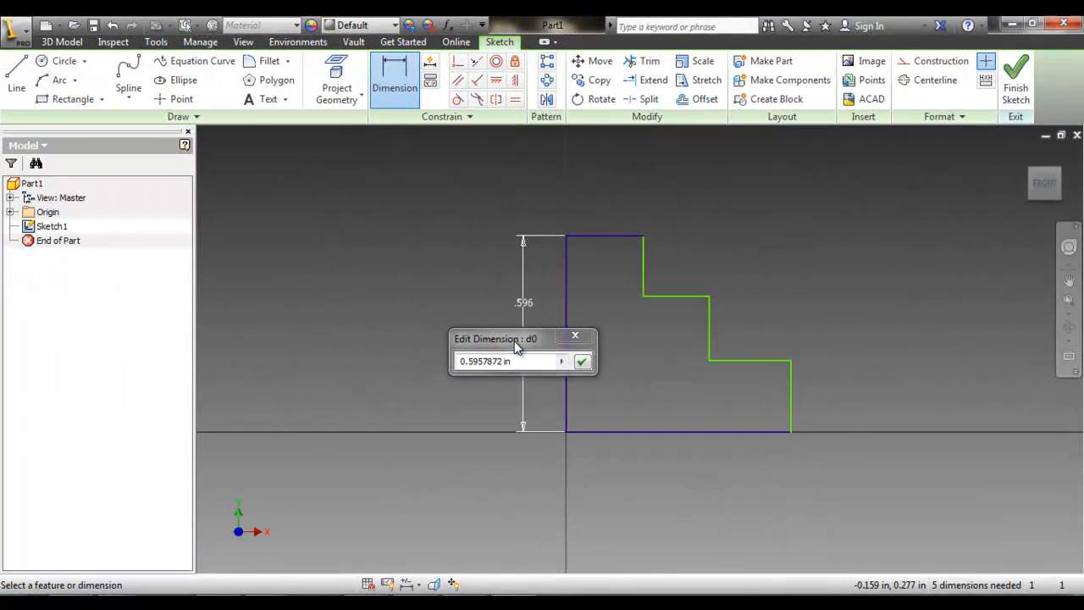
key(alt+Tab)
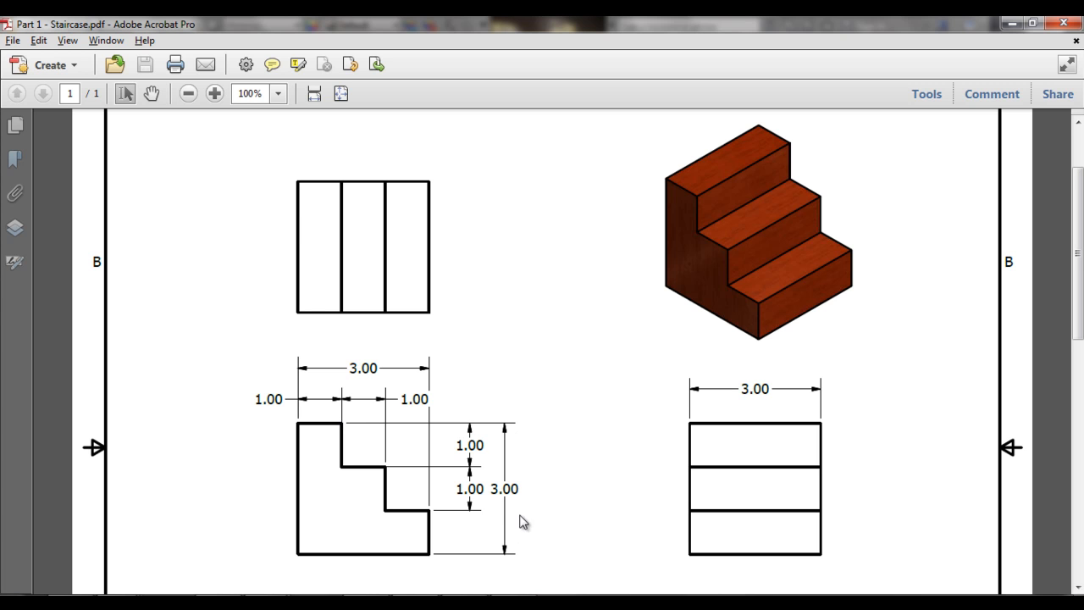
key(alt+Tab)
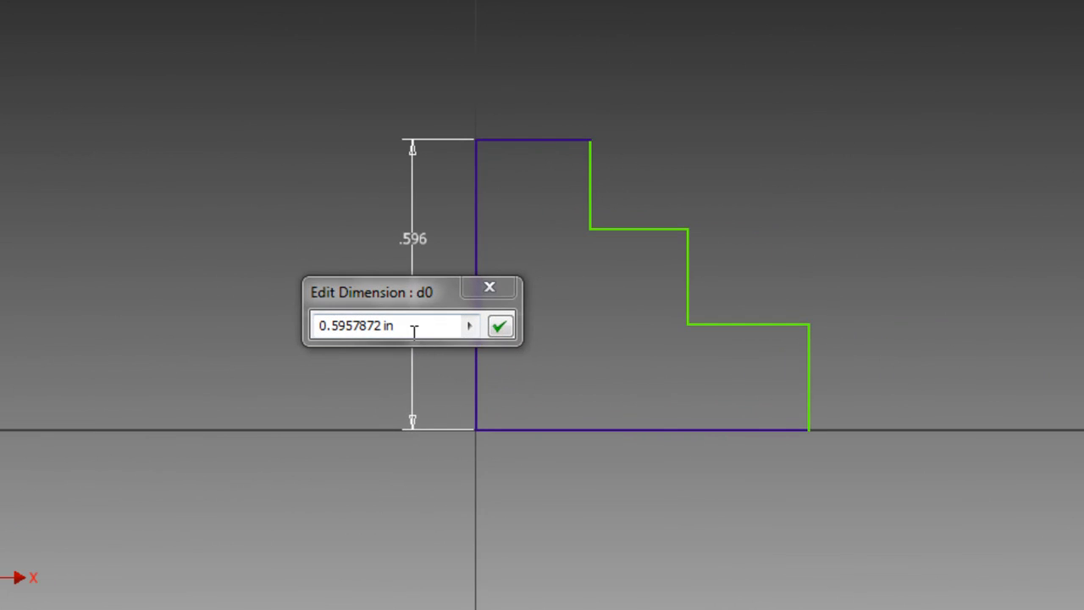
click(414, 332)
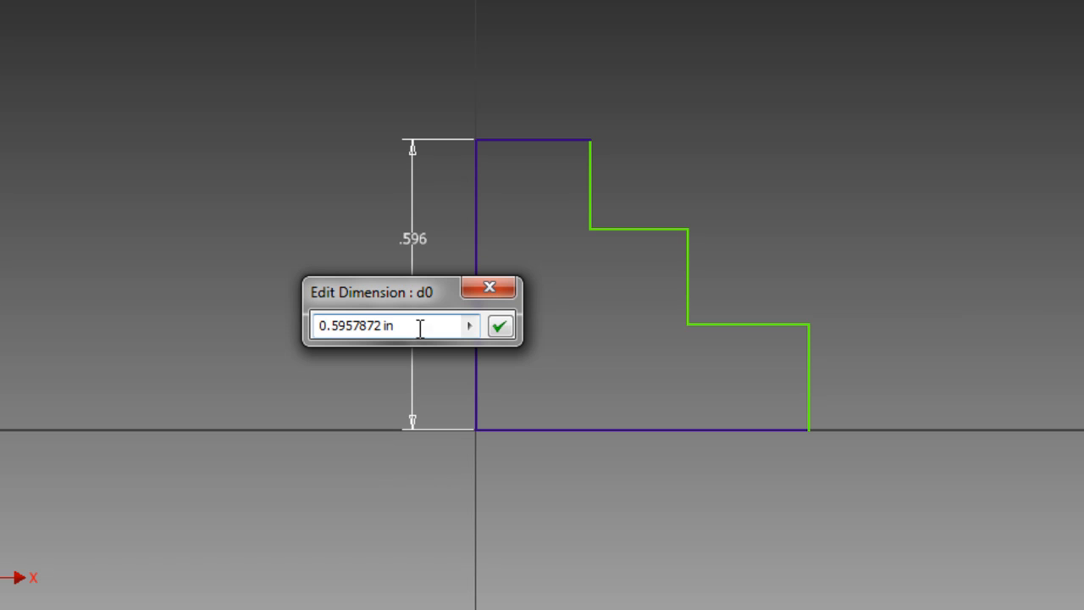
drag(419, 329, 137, 360)
text(3)
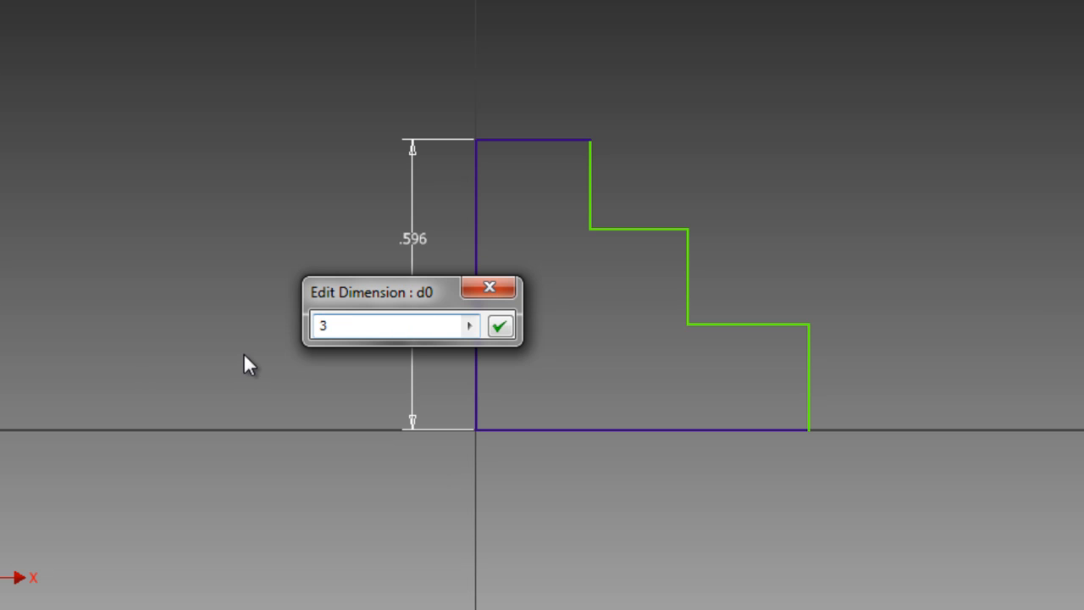
click(500, 328)
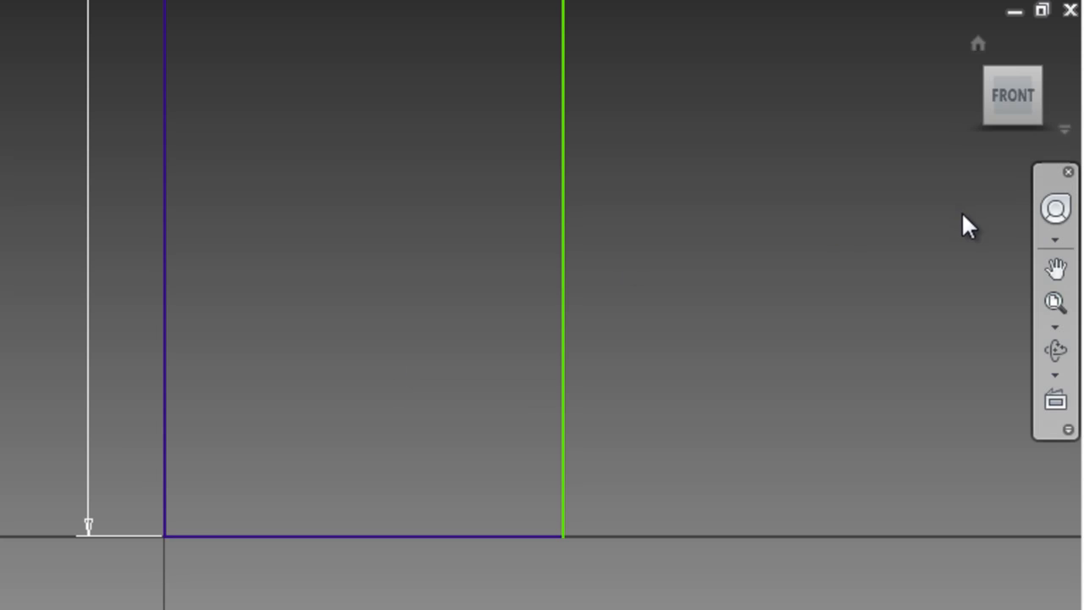
Dimension the bottom edge of the staircase profile and set its overall width to 3 in
click(1057, 305)
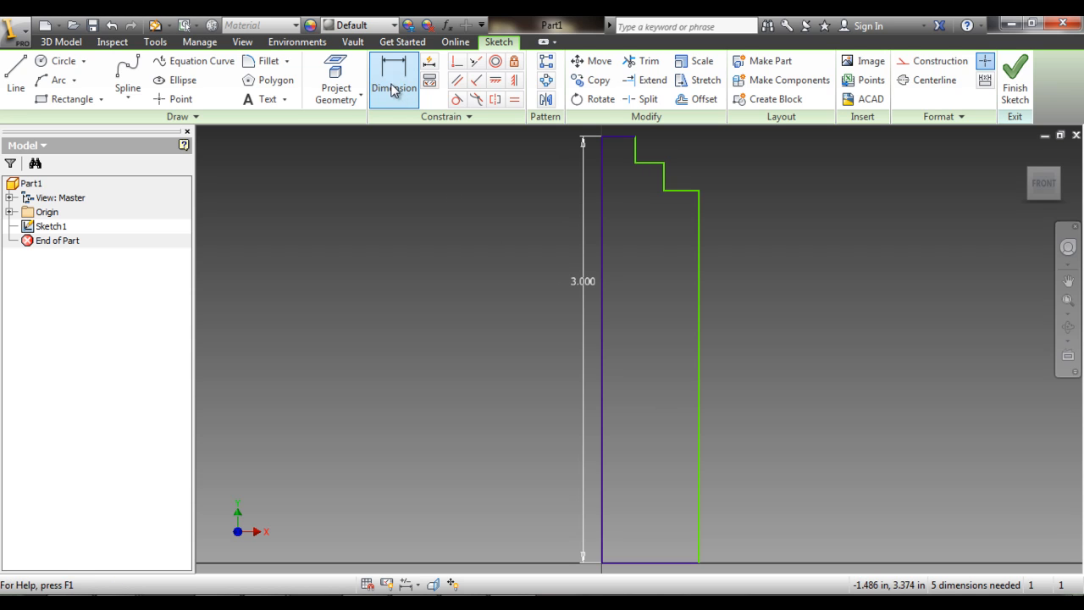
click(661, 563)
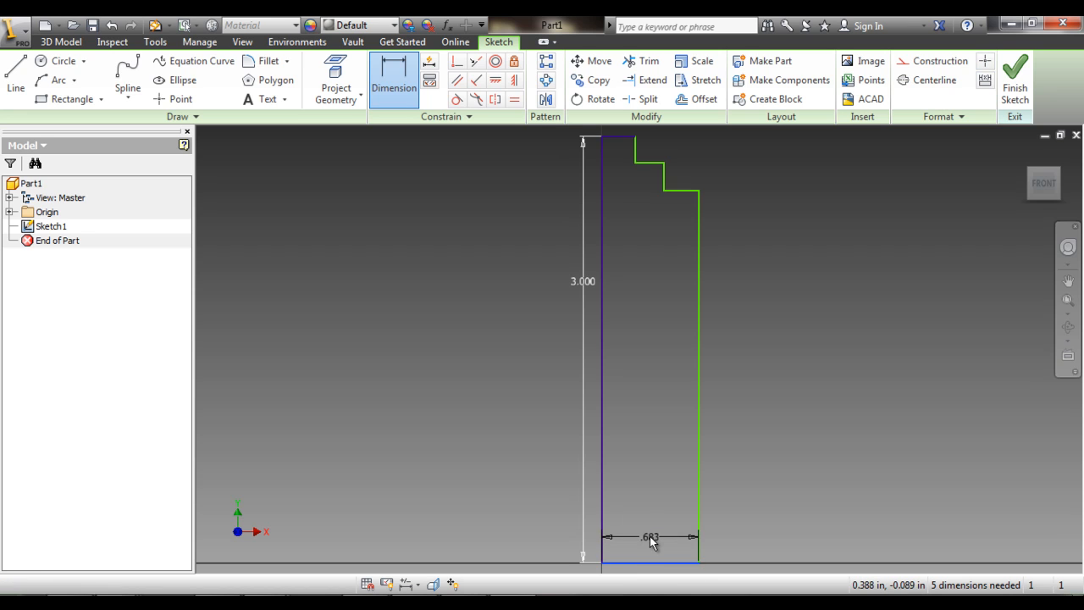
click(651, 549)
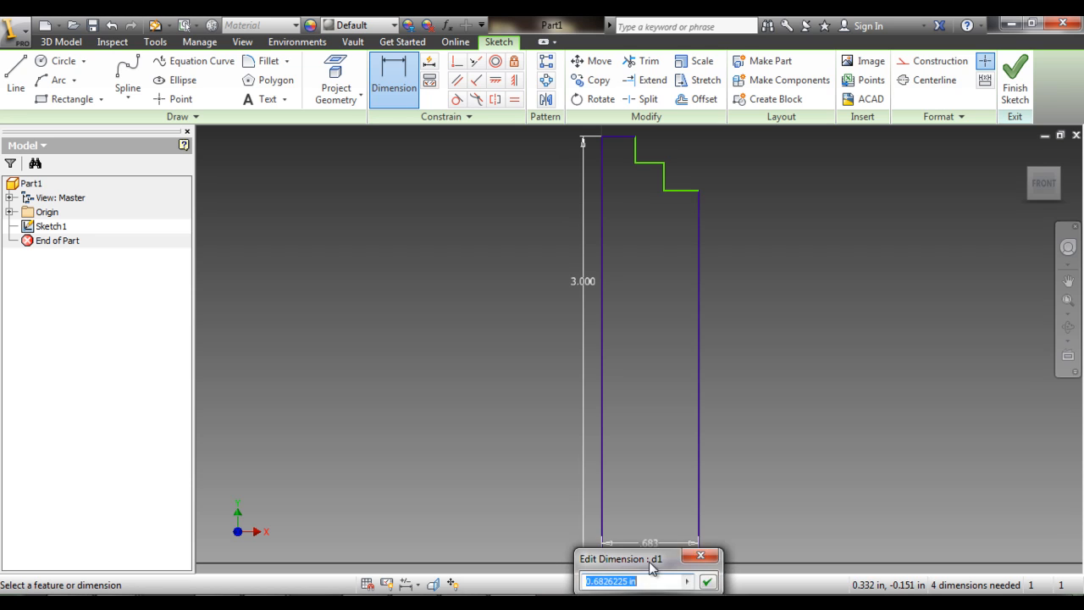
drag(654, 500, 656, 471)
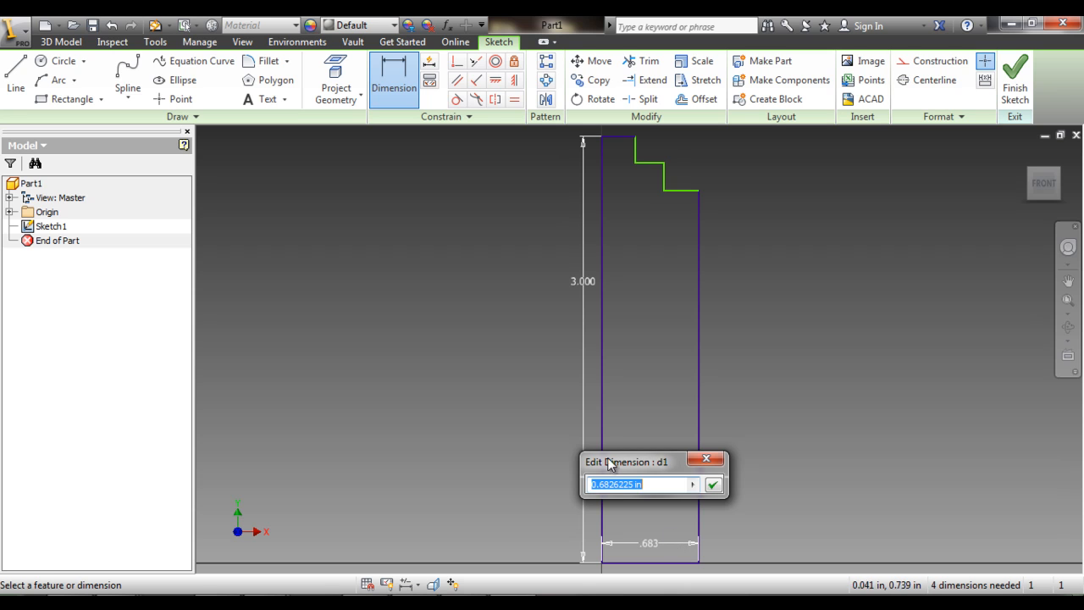
text(3)
click(712, 486)
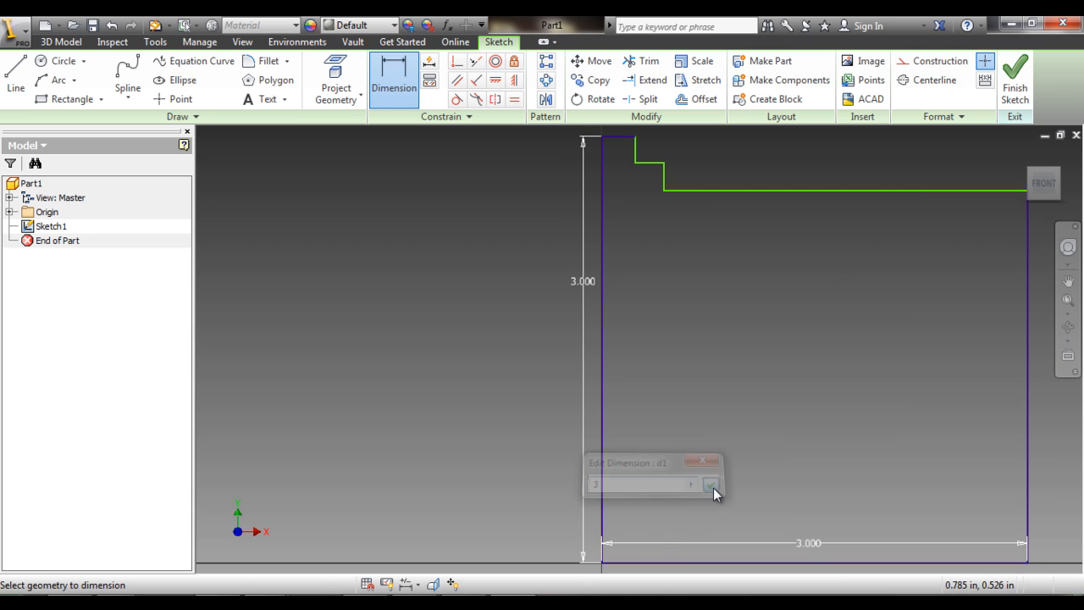
click(1068, 301)
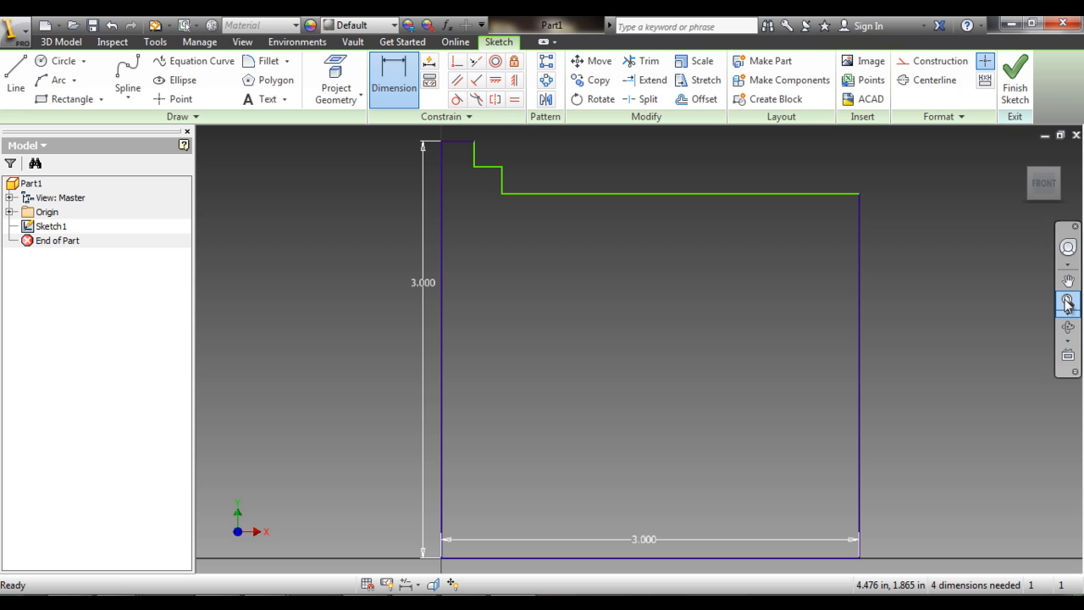
Check the step sizes in the staircase PDF drawing, then dimension the profile's top tread and set its width to 1 in
key(alt+Tab)
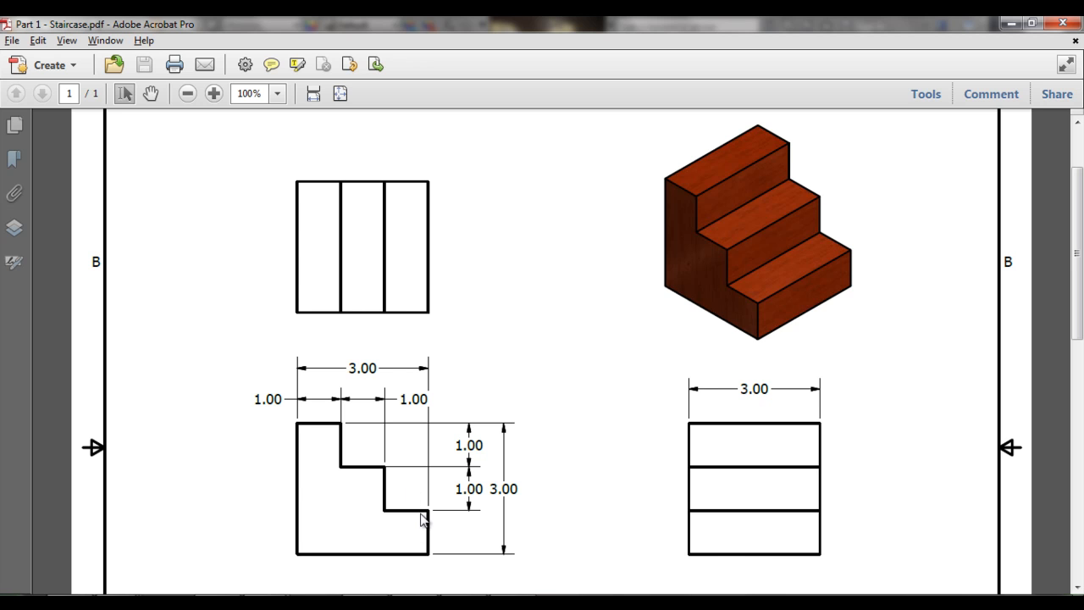
key(alt+Tab)
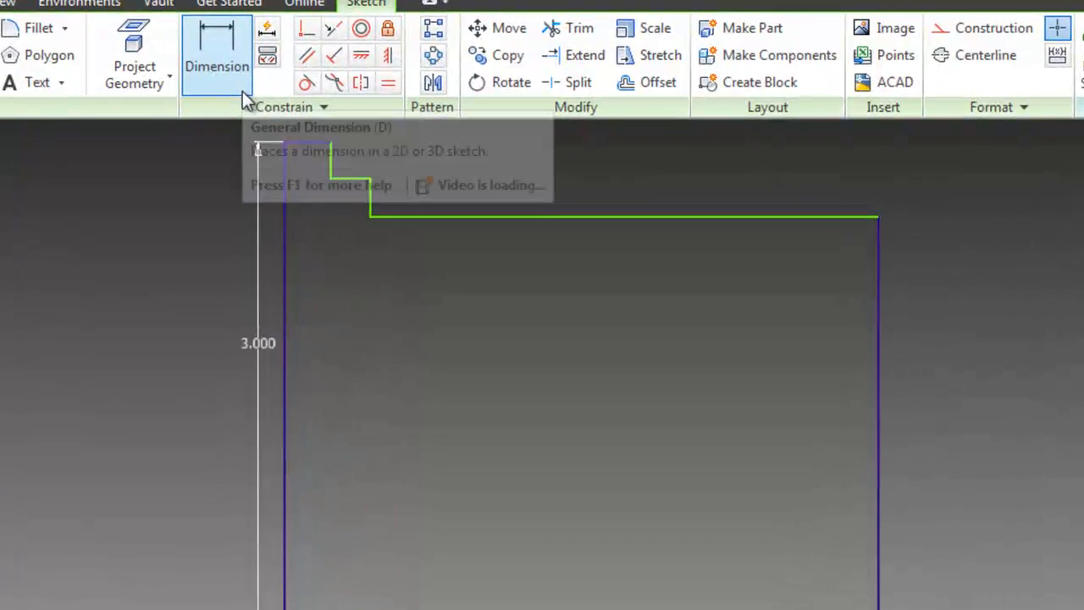
click(241, 88)
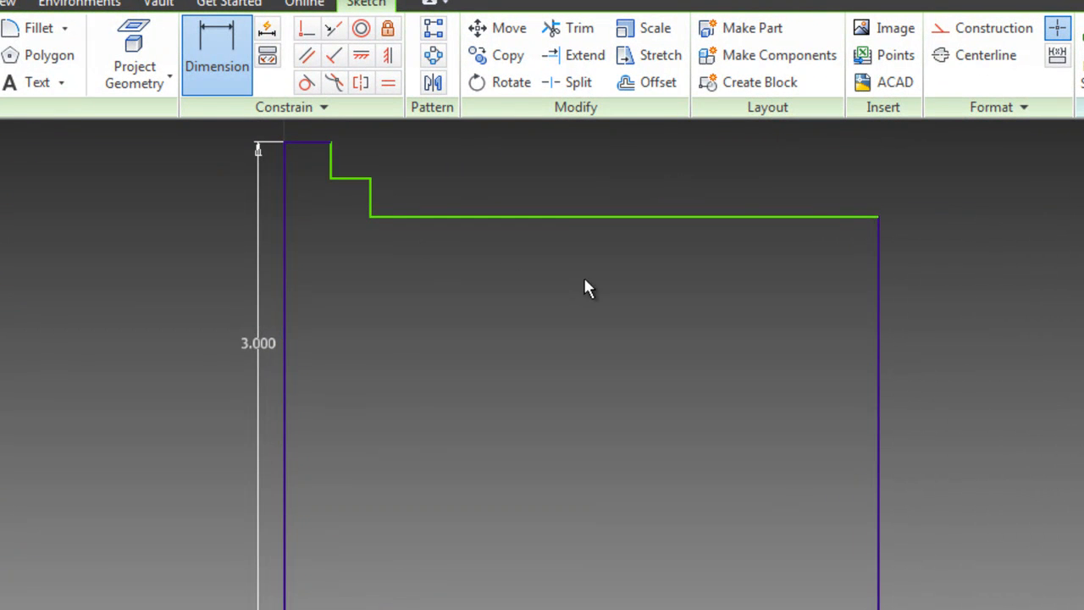
scroll(850, 297, up, 3)
scroll(850, 296, down, 4)
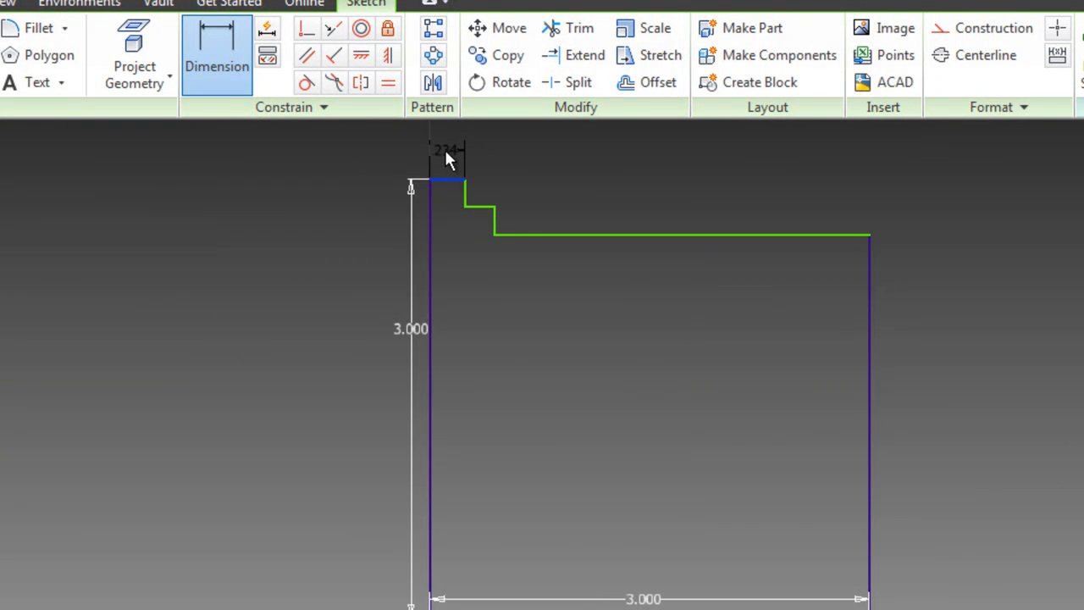
click(446, 150)
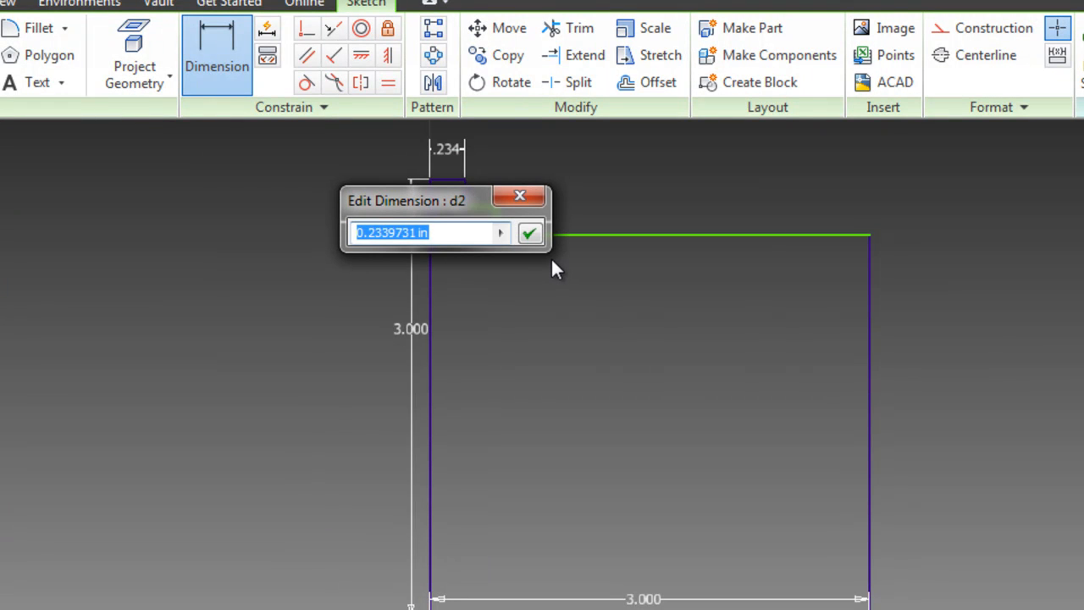
text(1)
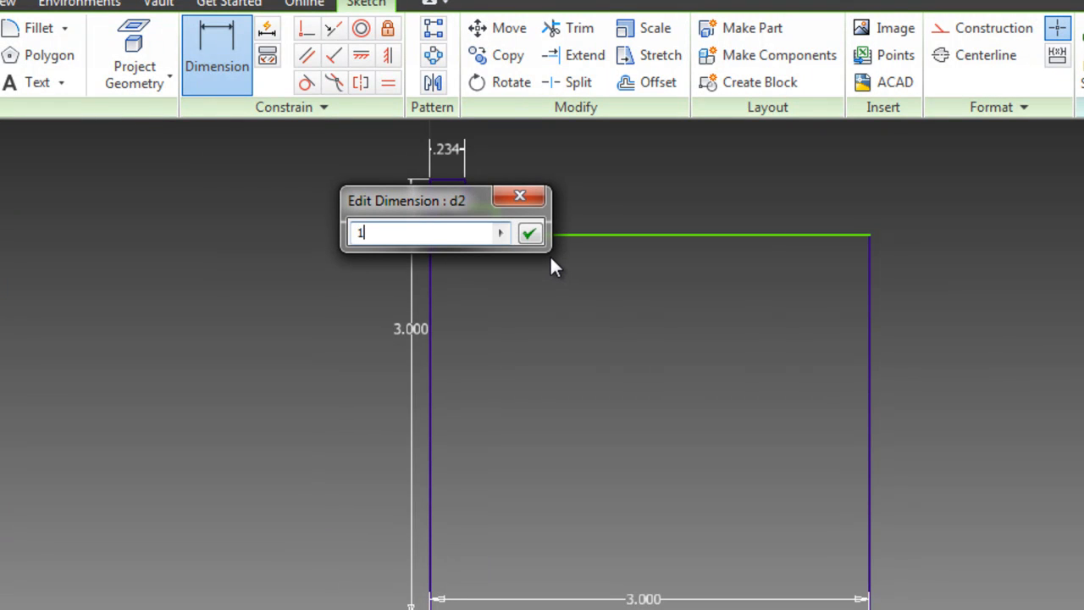
key(Return)
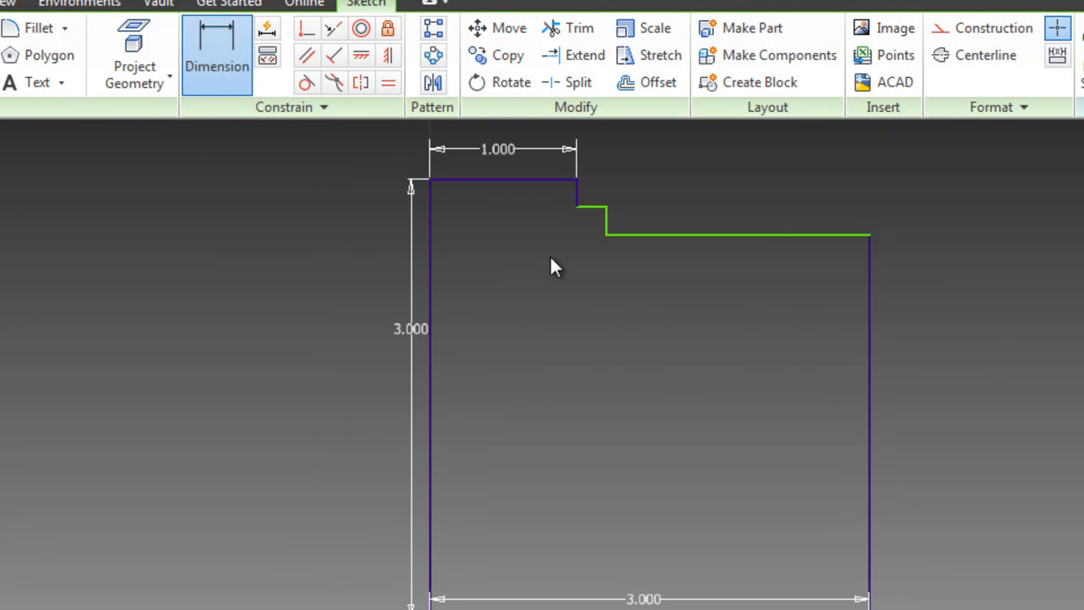
Dimension the upper riser's height and the middle tread's width, setting each to 1 in
click(577, 195)
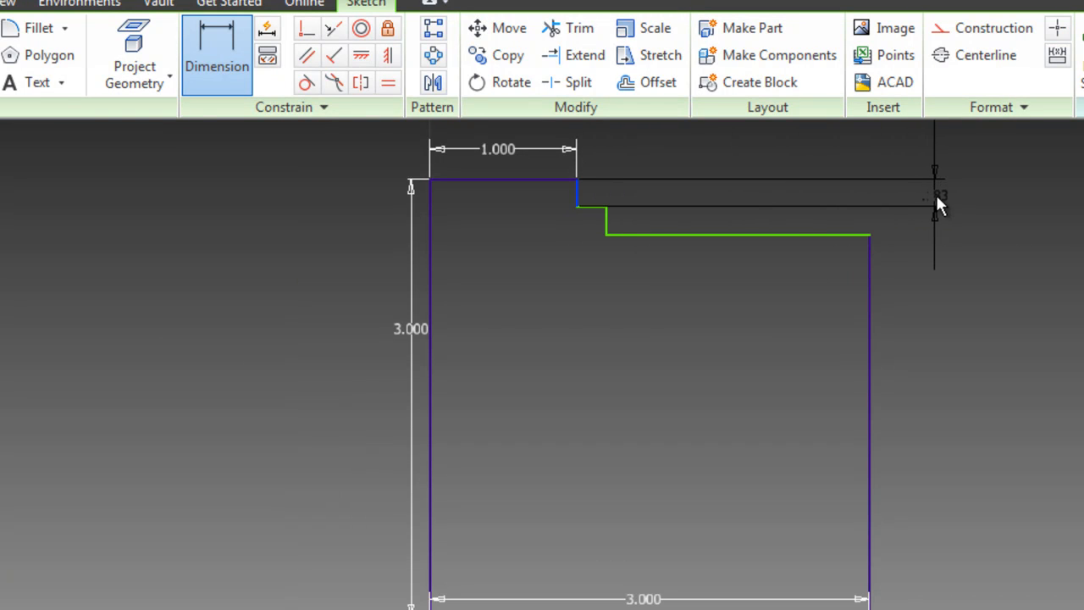
click(936, 191)
text(1)
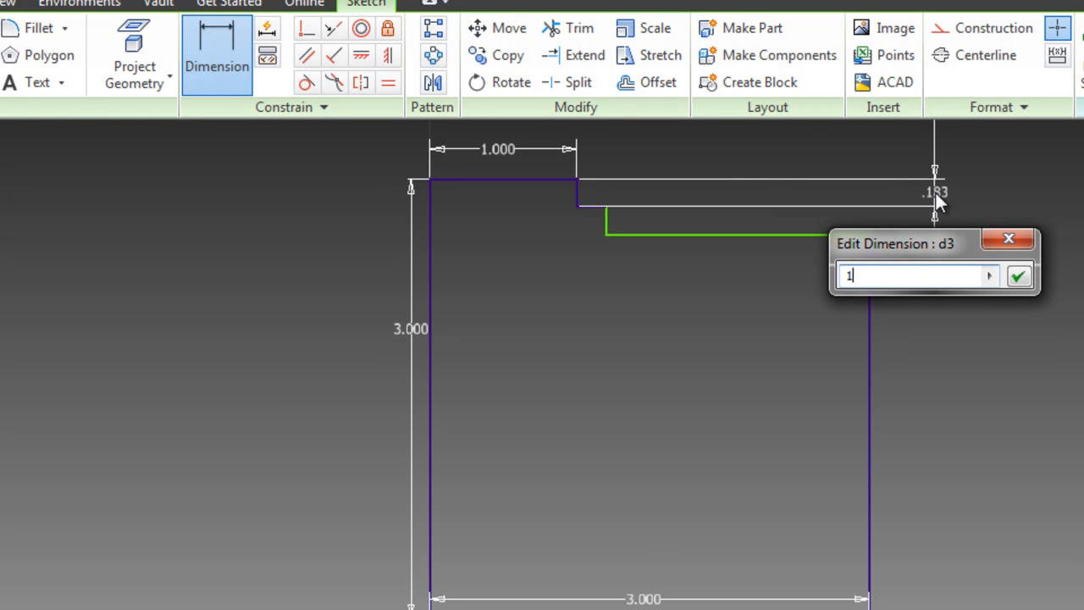
key(Return)
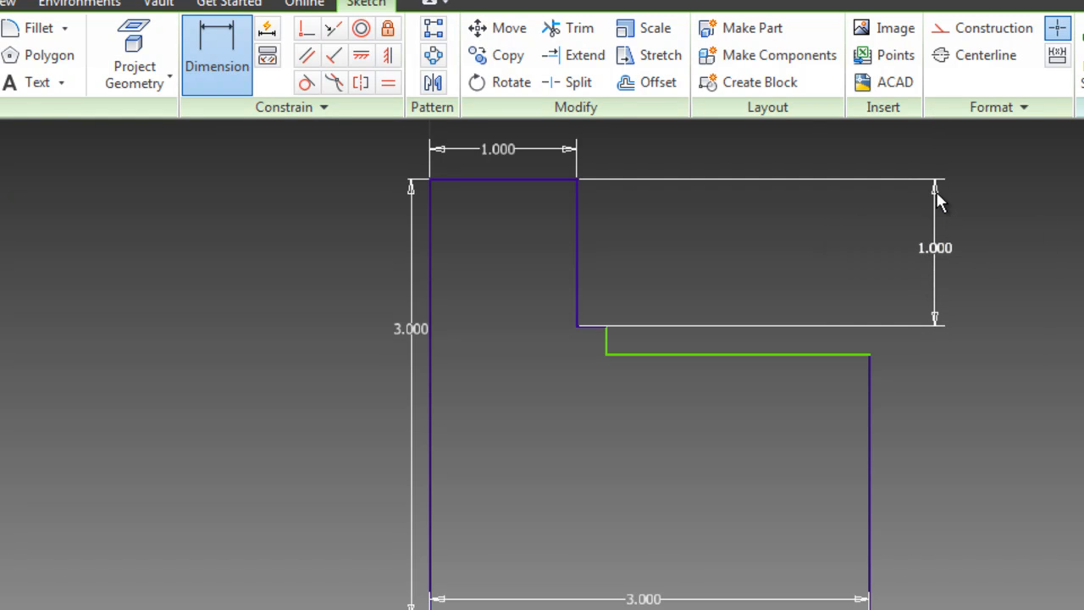
click(593, 324)
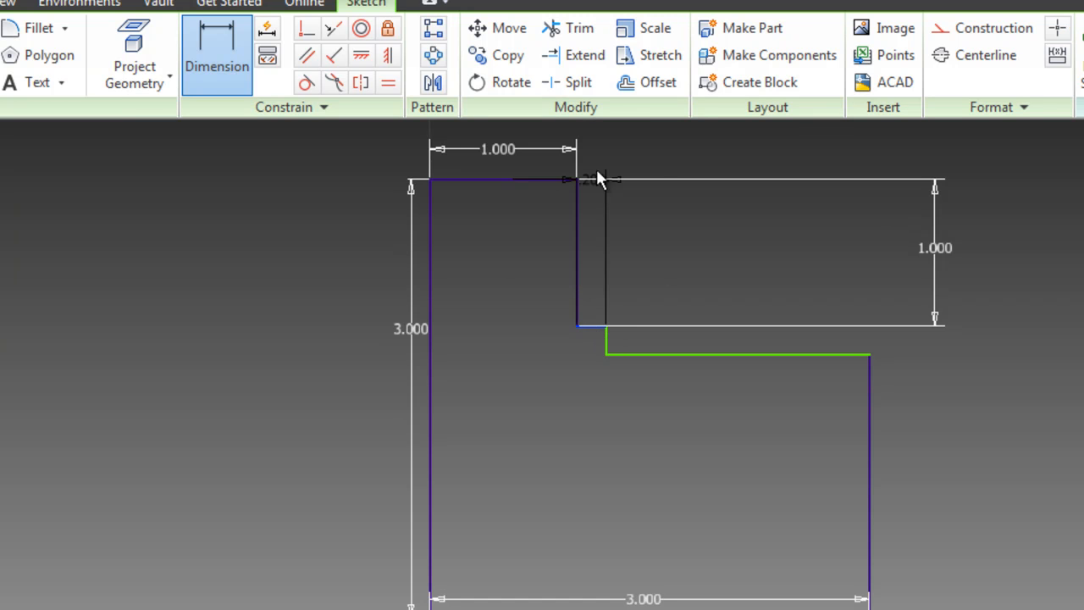
click(598, 160)
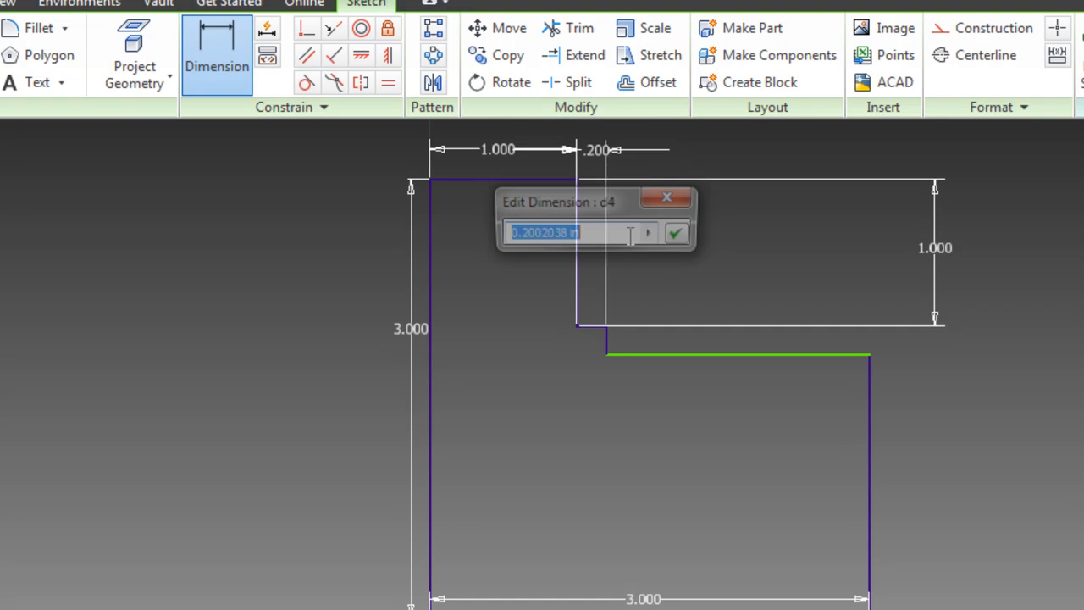
text(1)
key(Return)
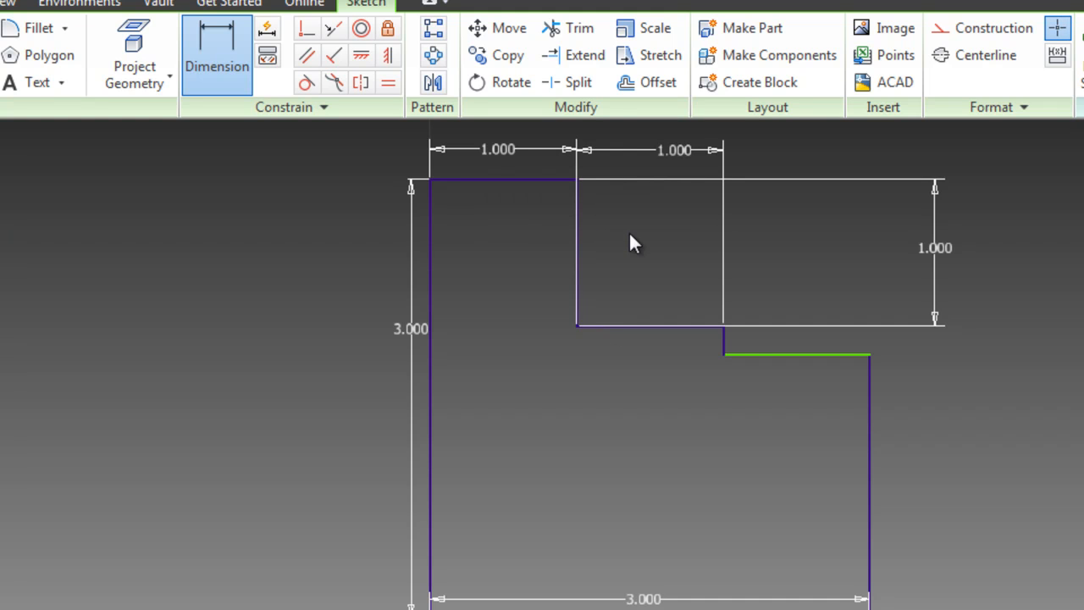
Dimension the riser between the middle and lowest treads and set its height to 1 in
click(725, 341)
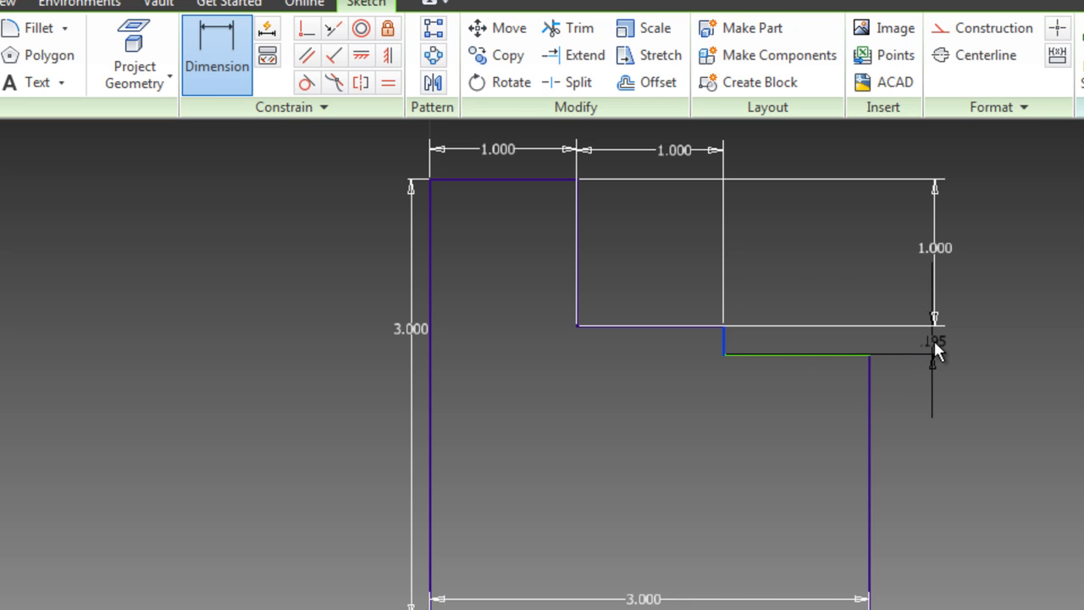
click(934, 342)
text(1)
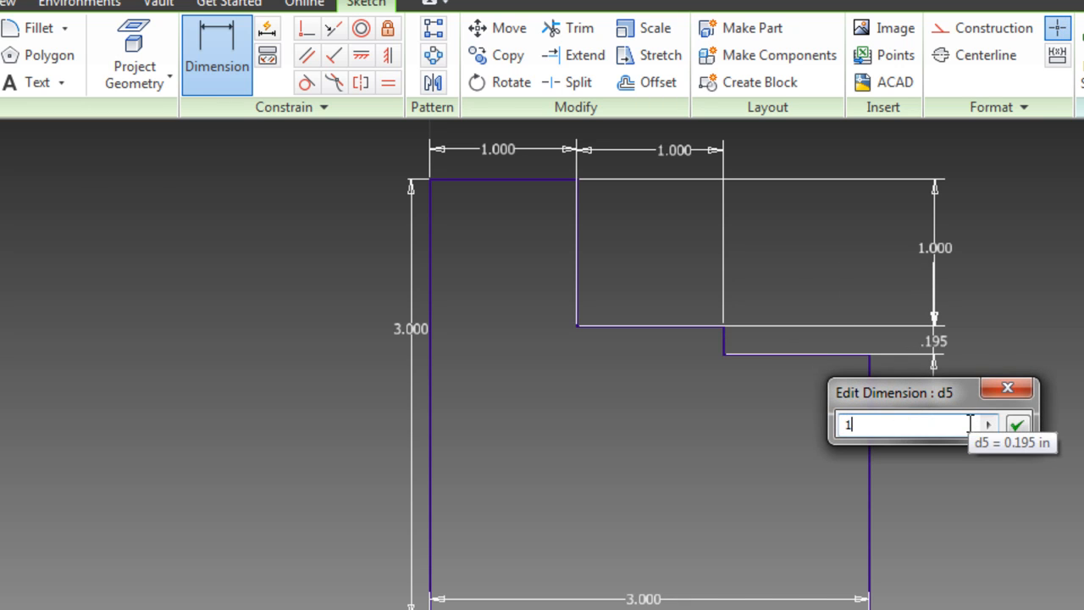
key(Return)
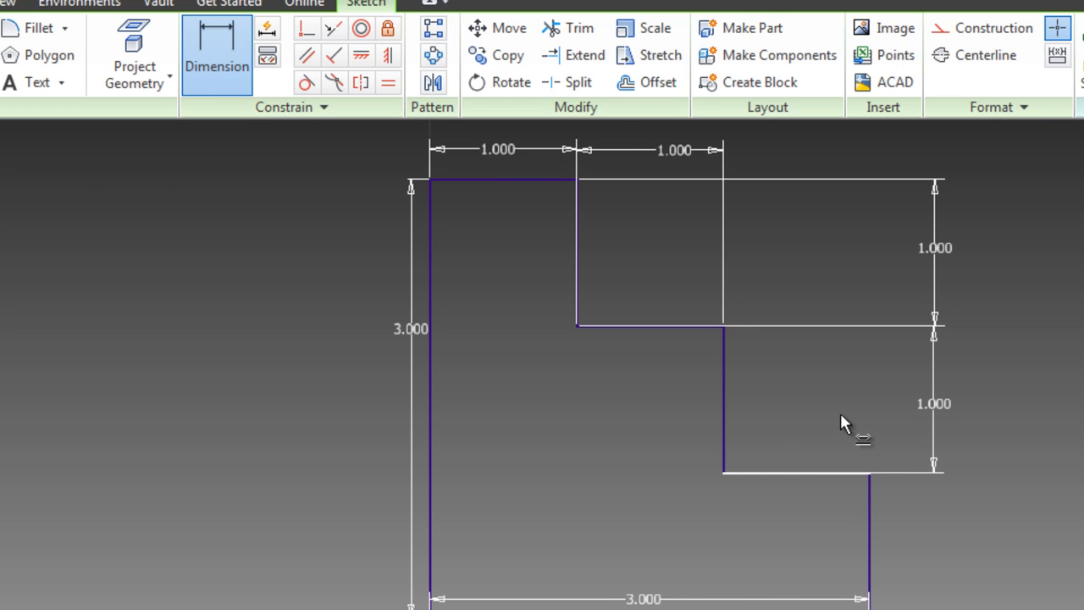
Try to add a width dimension for the lowest tread above the staircase profile
click(810, 468)
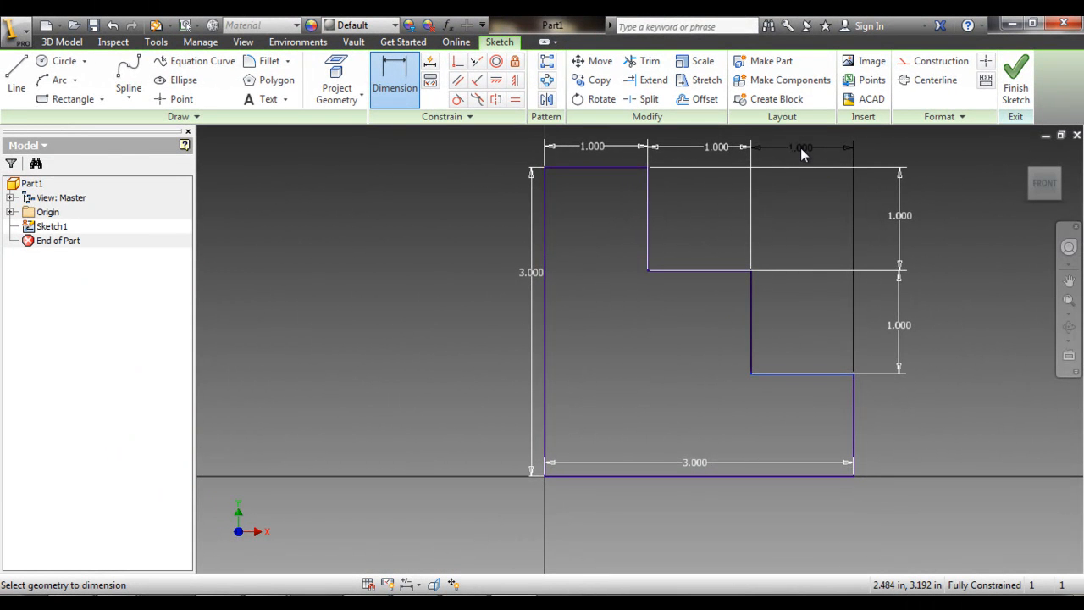
click(801, 151)
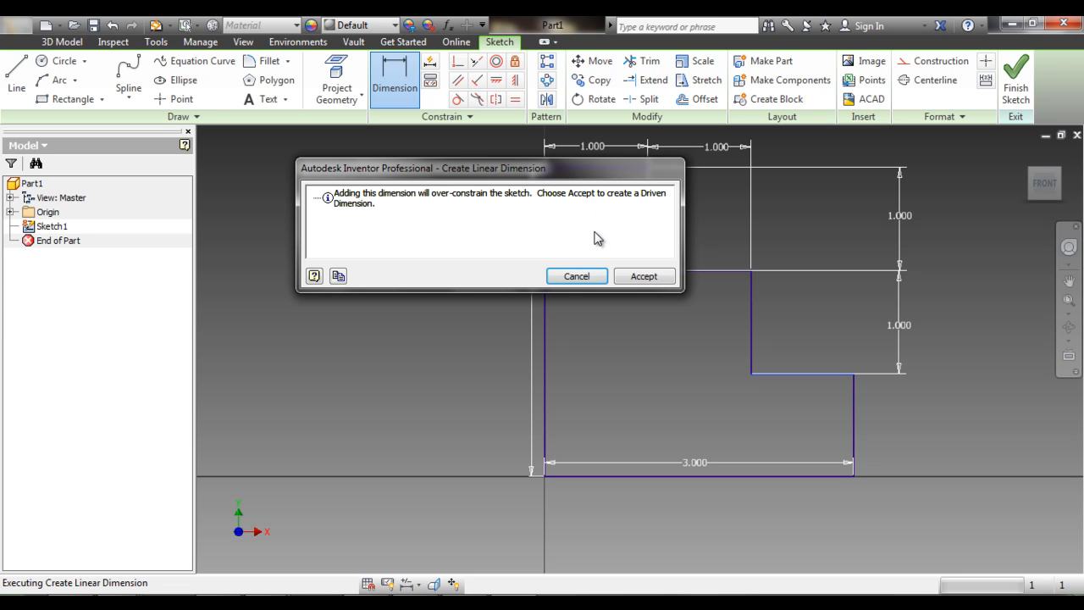
click(567, 278)
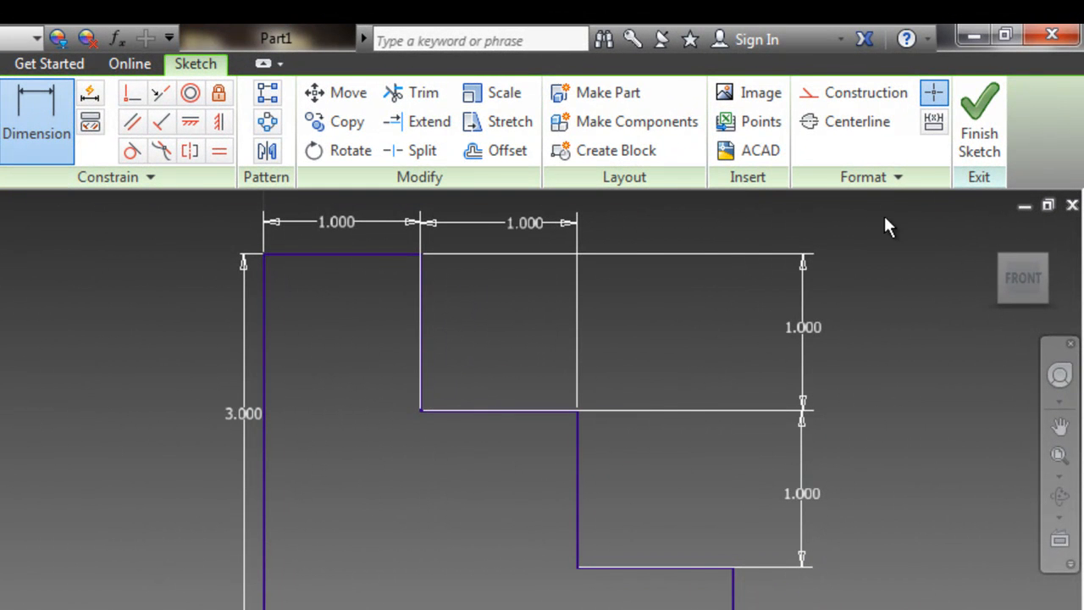
Finish the sketch and extrude the staircase profile 3 in as a solid, checking the depth against the PDF drawing
click(979, 140)
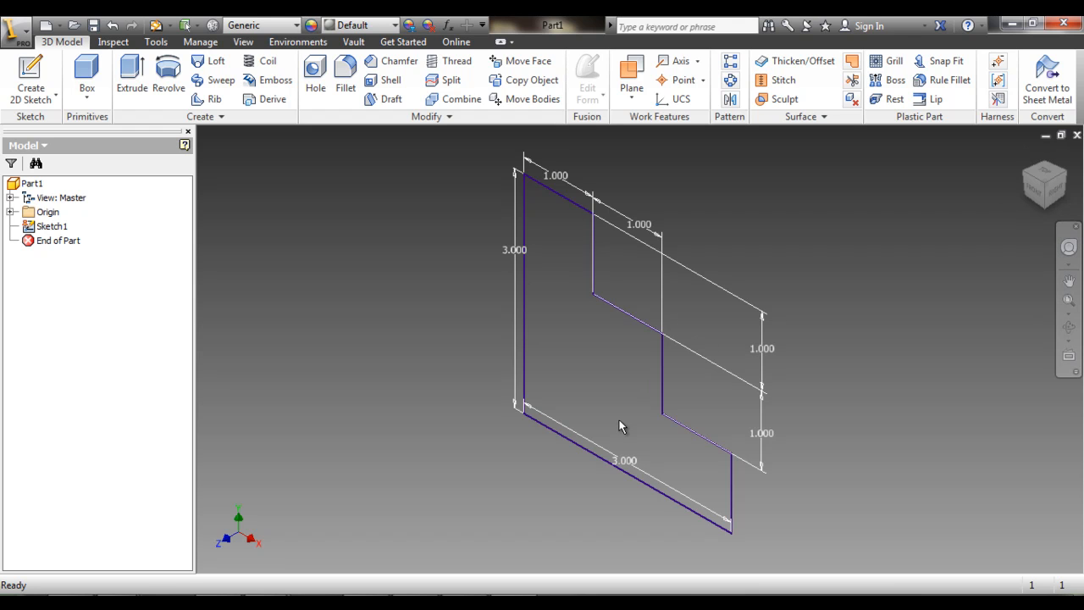
click(132, 72)
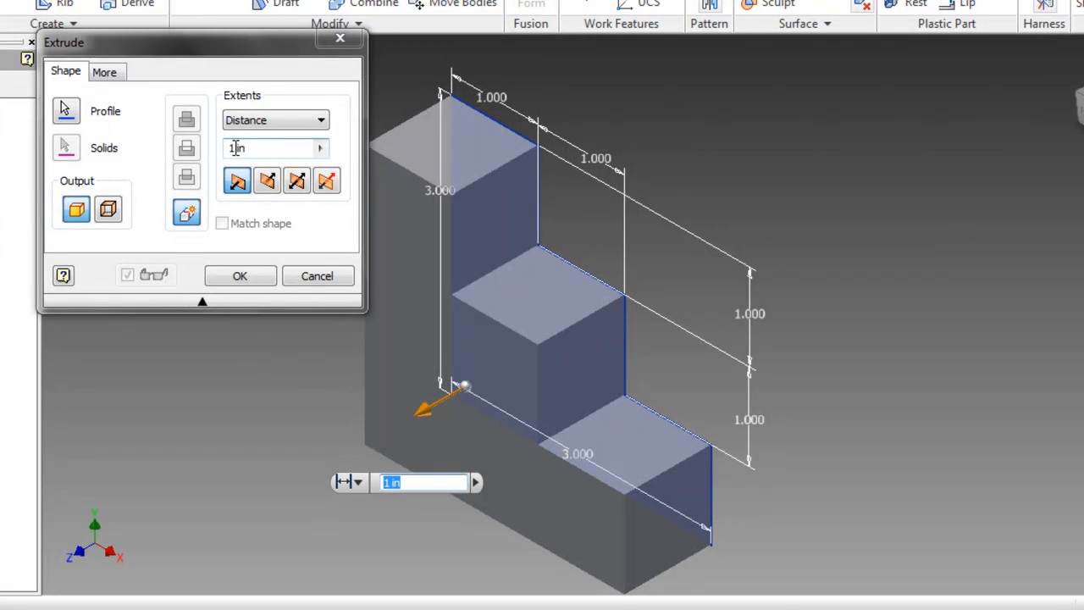
key(alt+Tab)
key(alt+Tab)
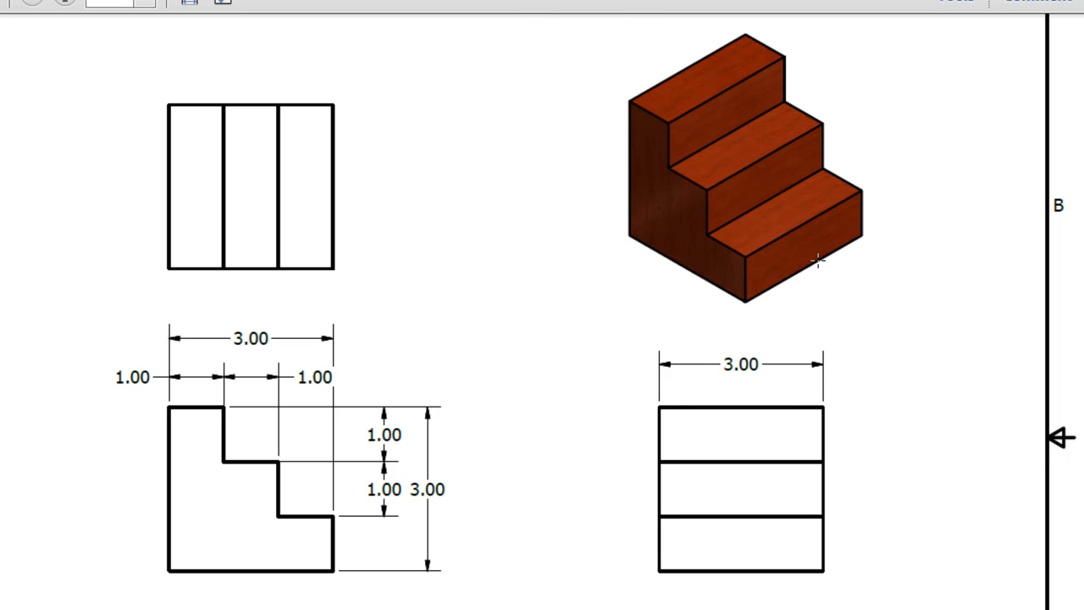
key(alt+Tab)
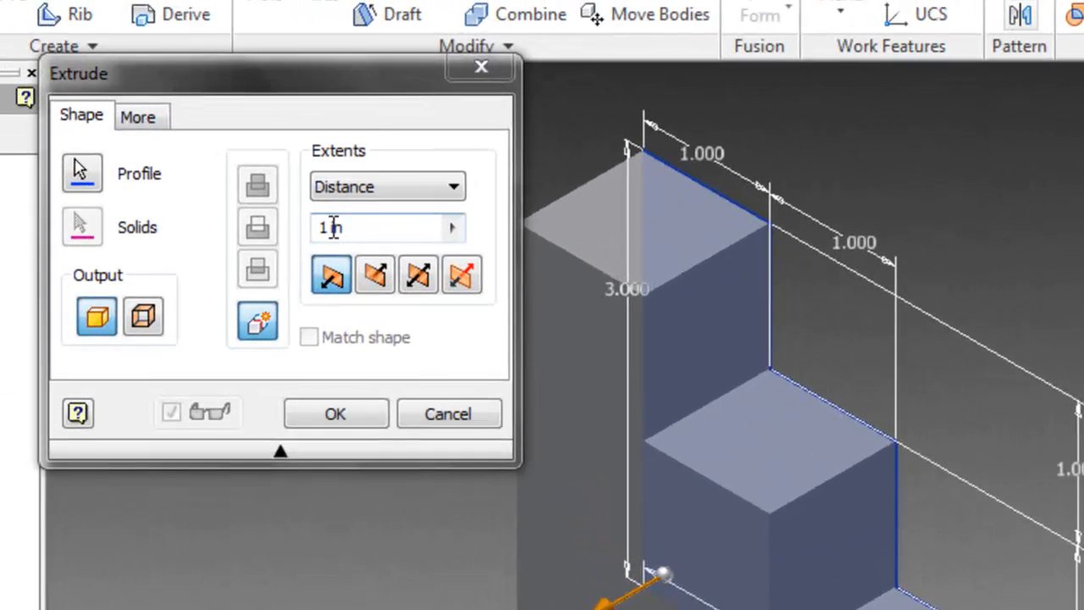
drag(287, 188, 223, 187)
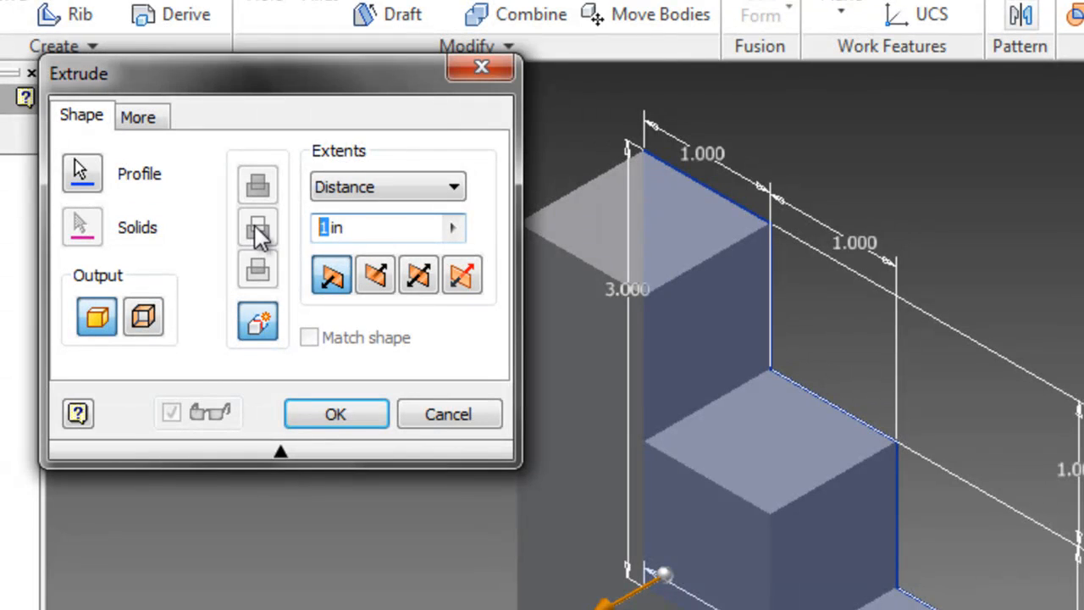
key(BackSpace)
text(3)
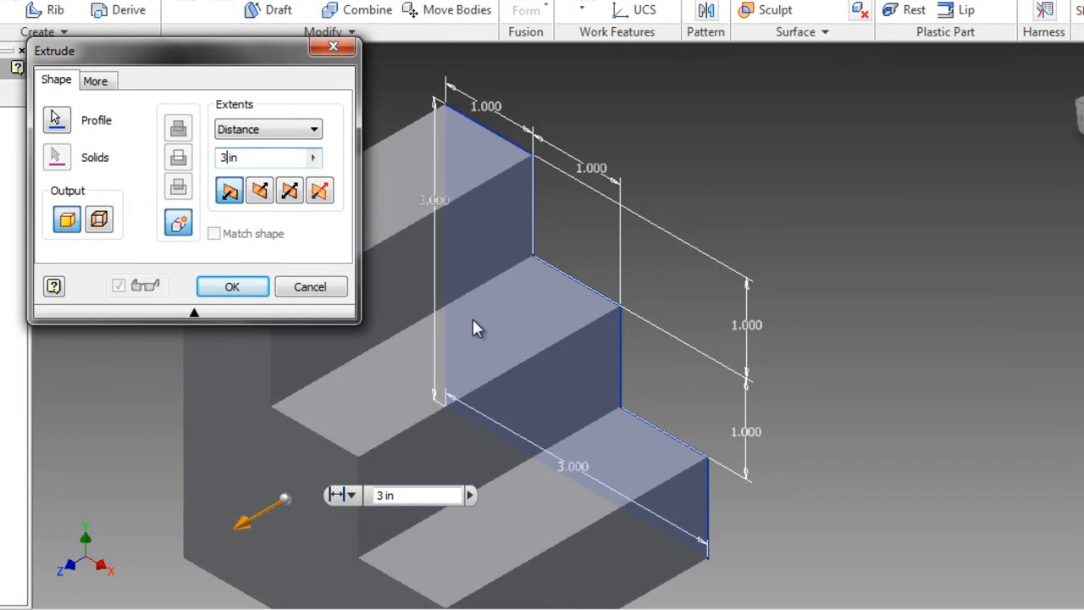
click(237, 288)
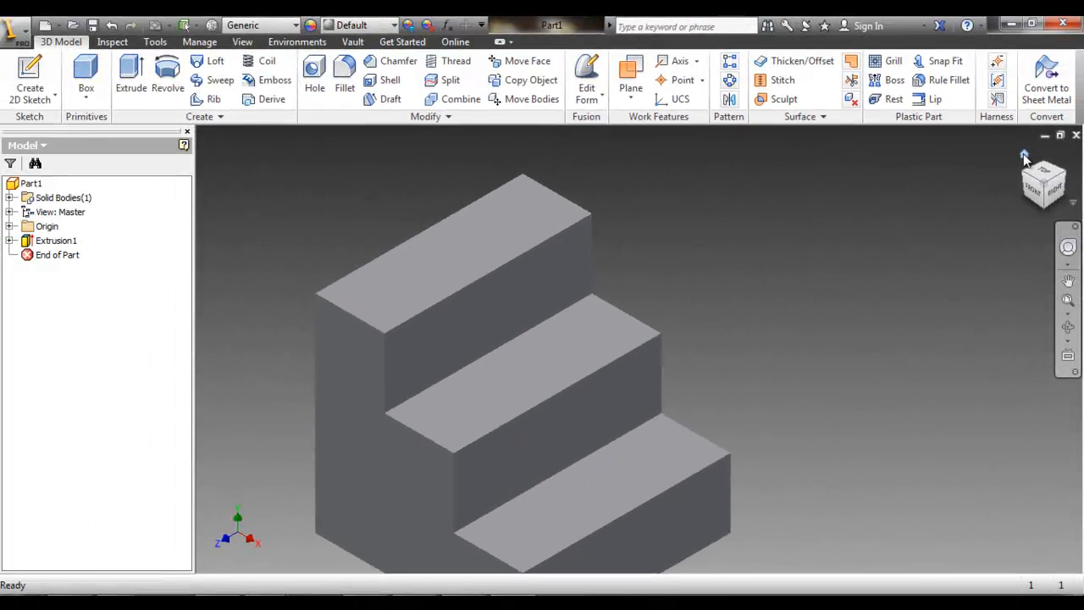
click(1024, 156)
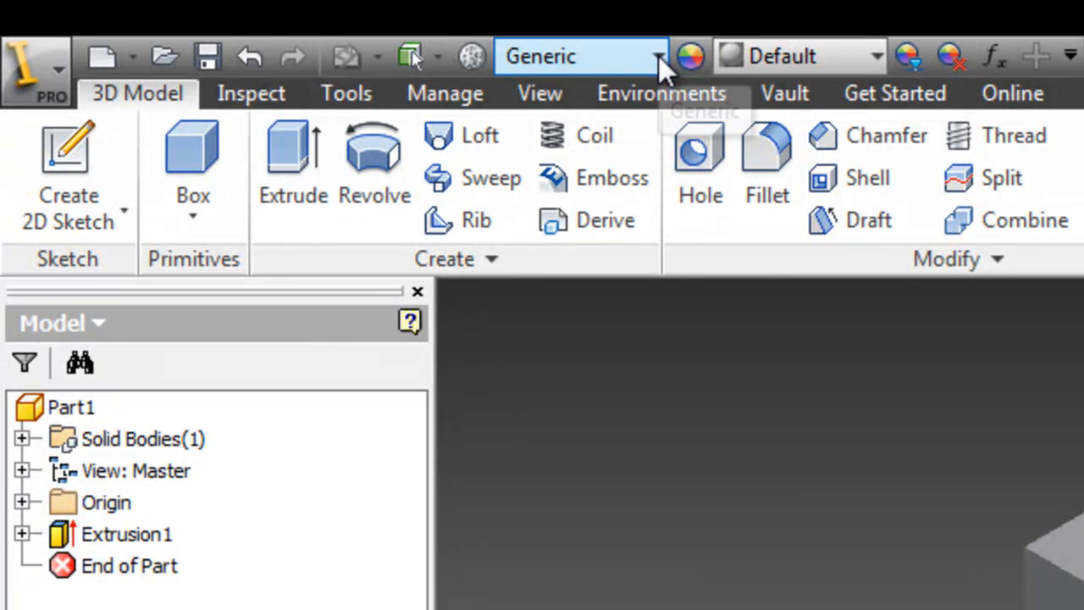
Assign the Concrete material to the staircase part and inspect its appearance from another angle
click(658, 55)
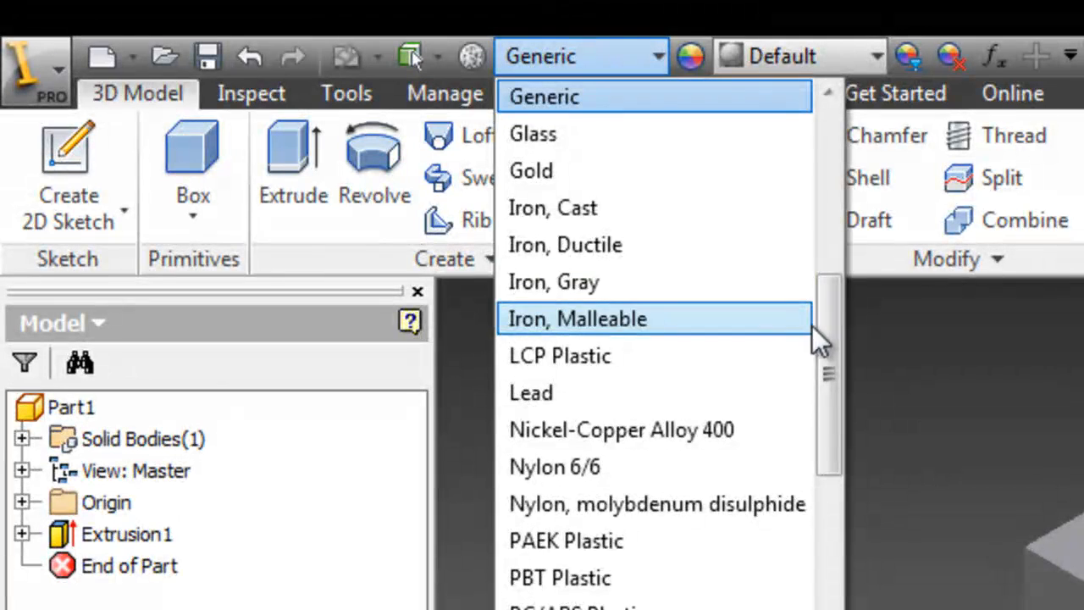
drag(830, 325, 816, 213)
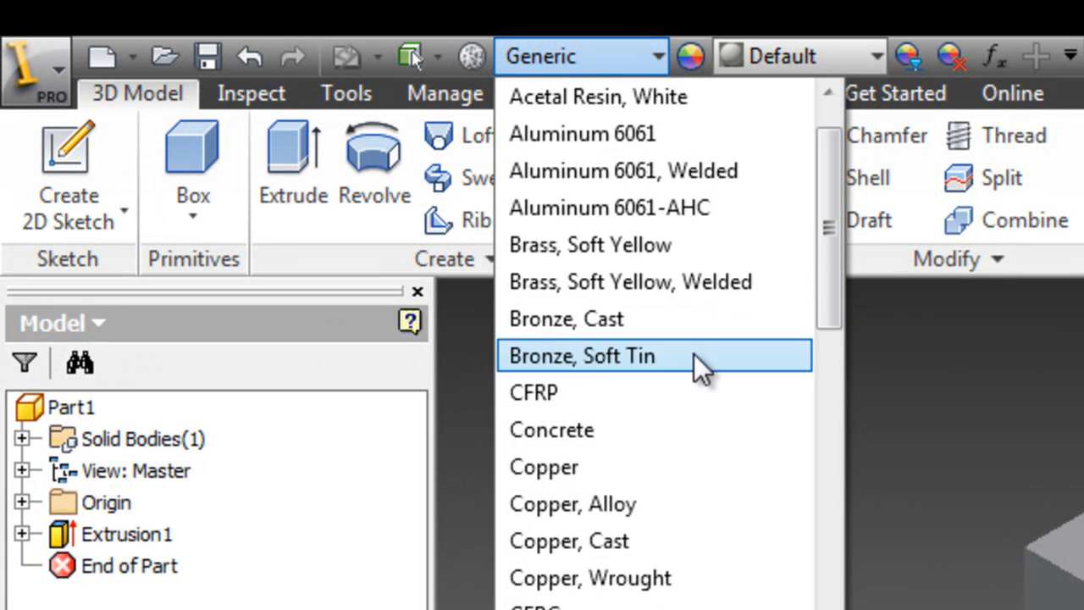
click(688, 438)
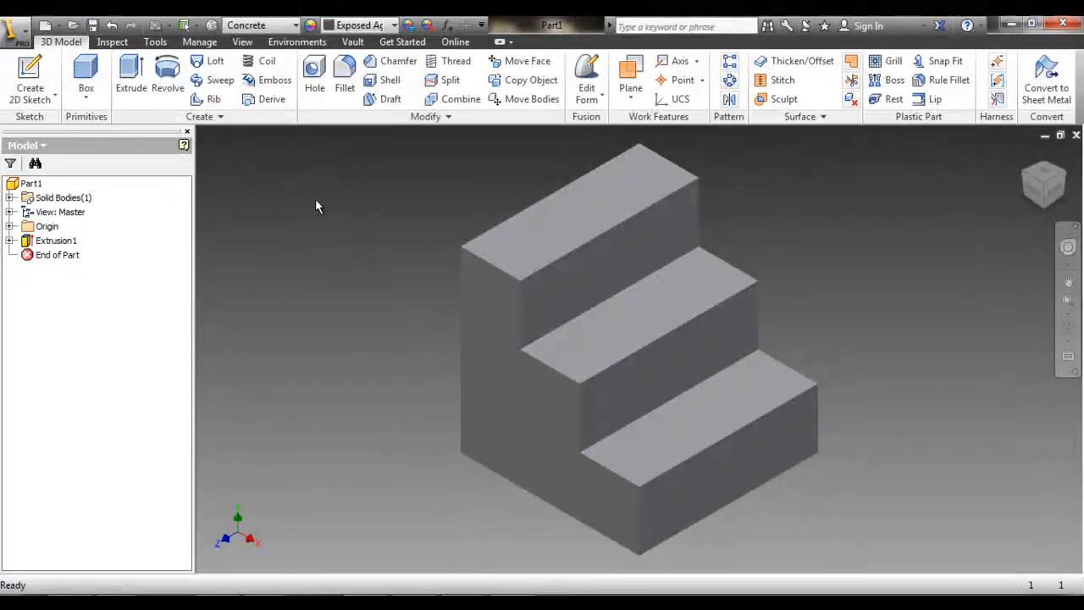
click(1069, 329)
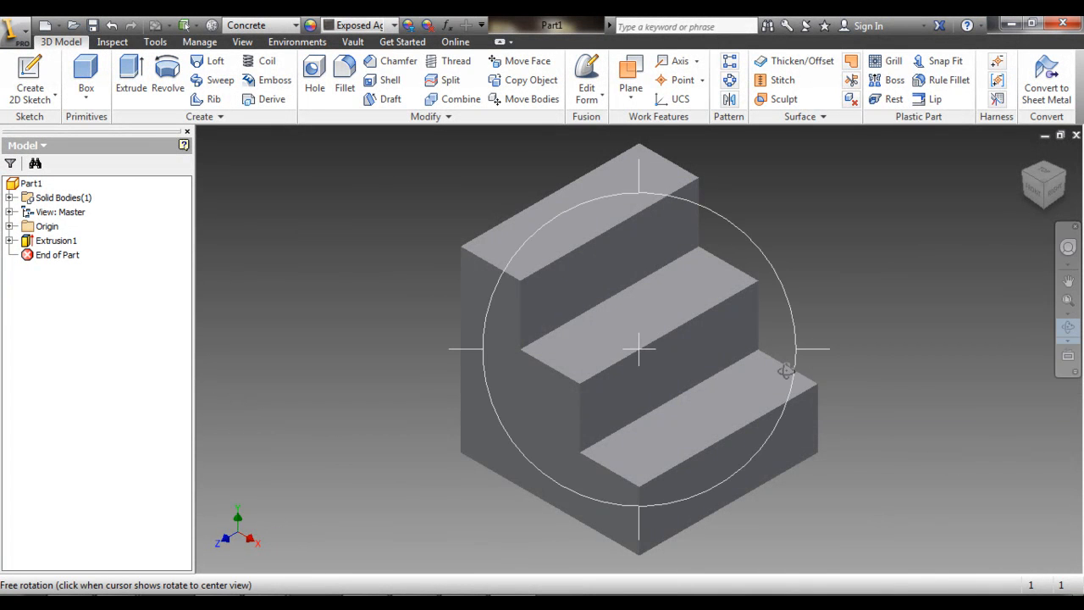
drag(693, 346, 741, 405)
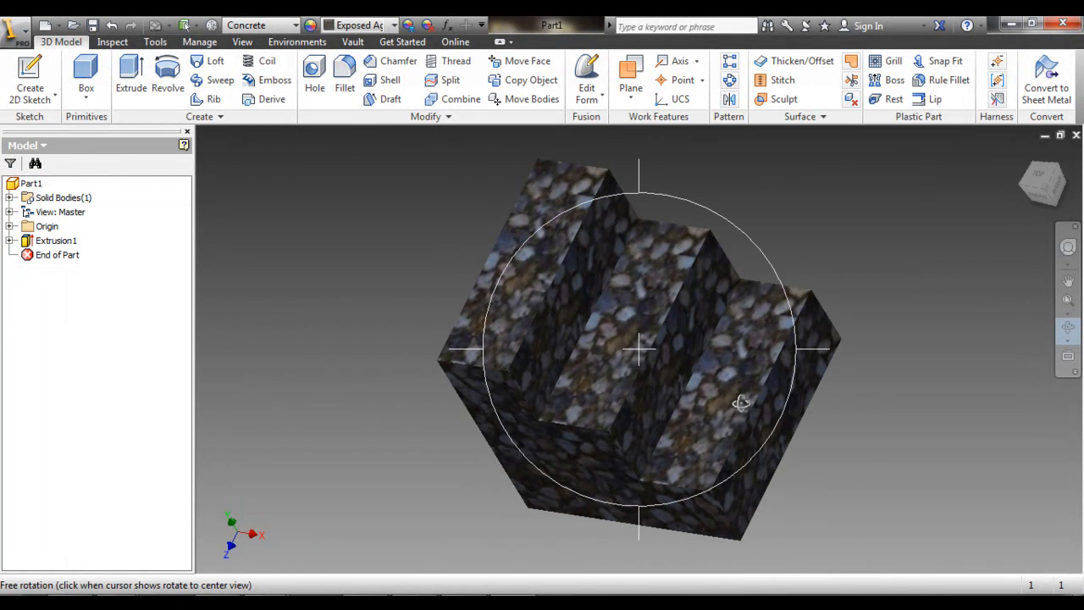
Change the staircase part's material to Copper and return the model to its home view
click(296, 26)
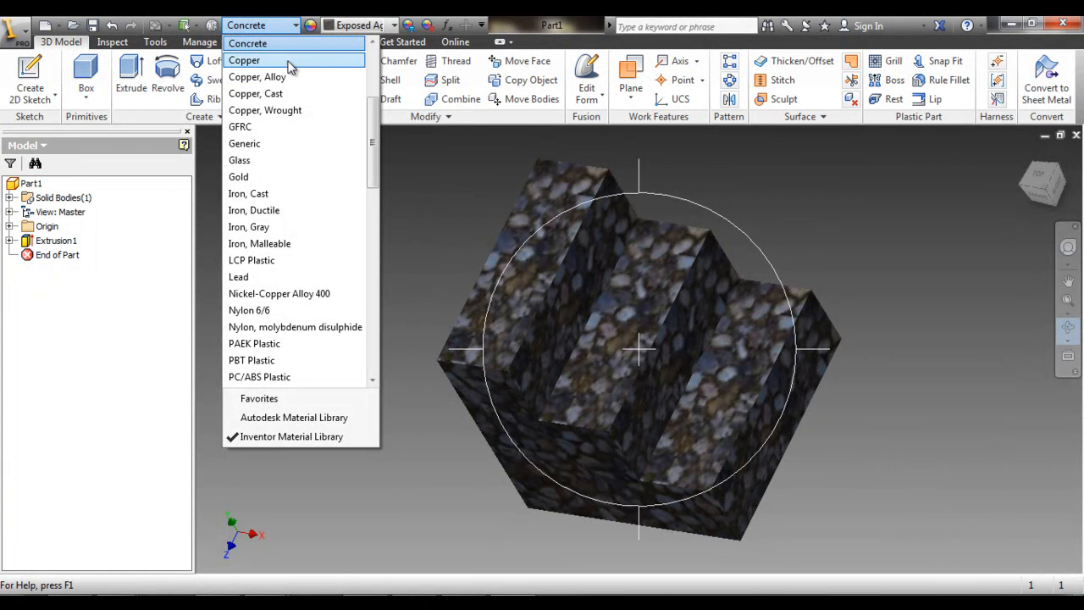
click(287, 60)
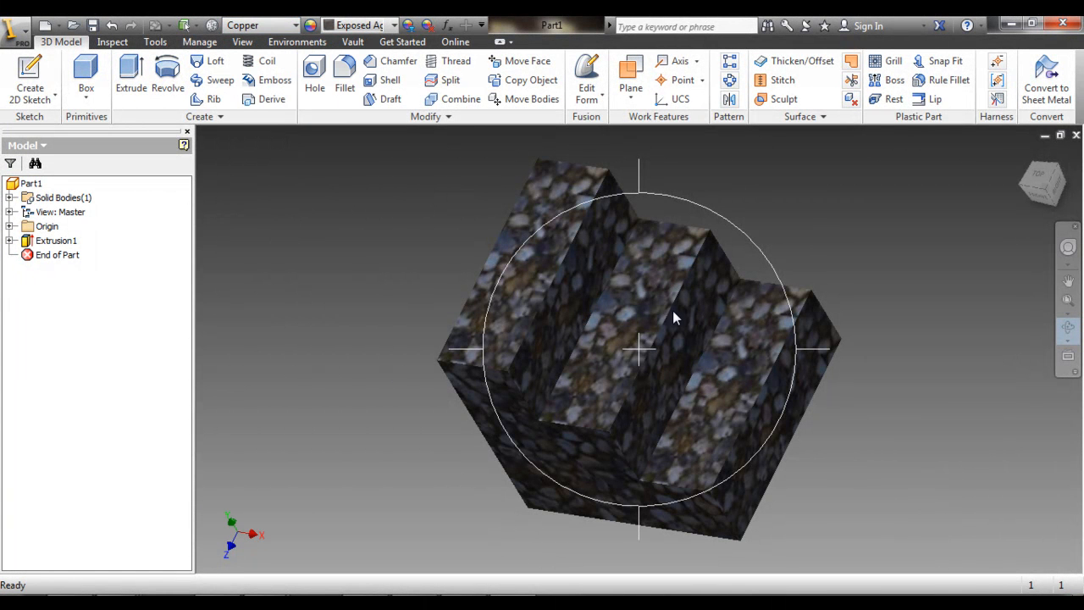
click(1068, 328)
drag(668, 416, 802, 331)
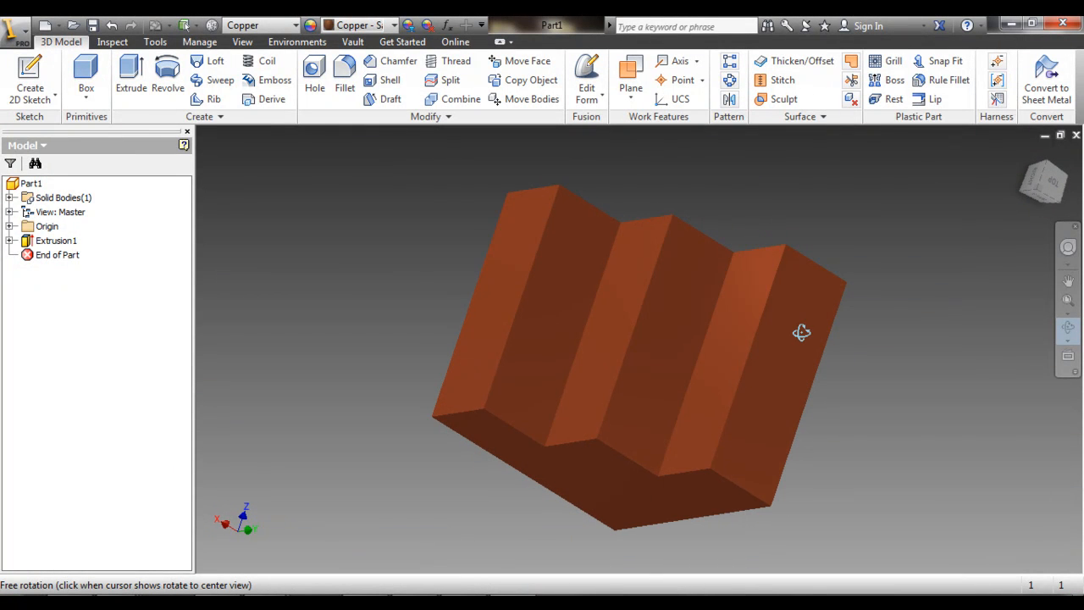
right_click(839, 228)
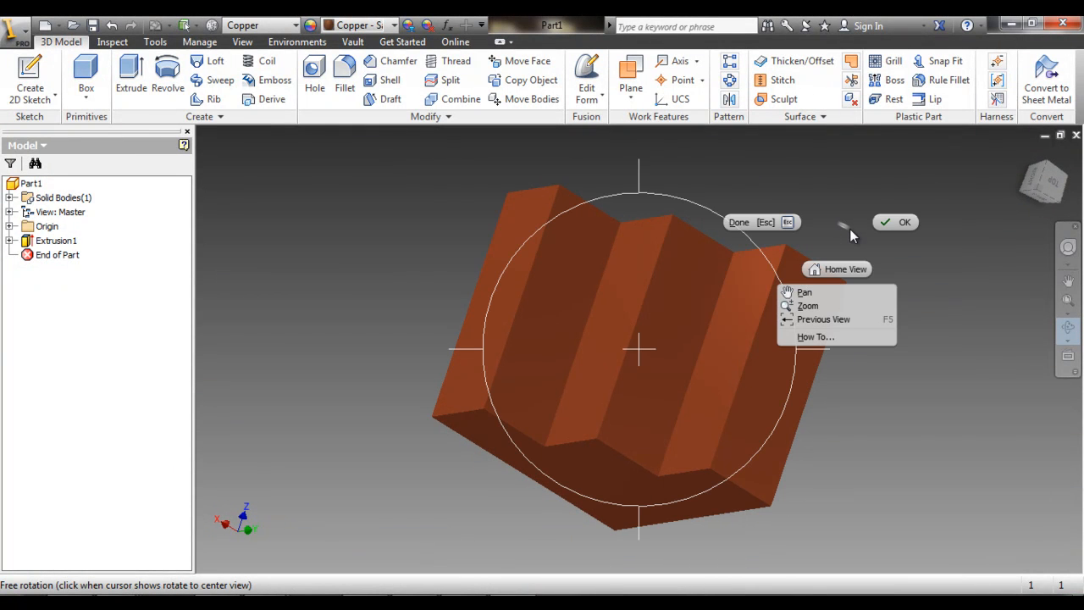
click(890, 221)
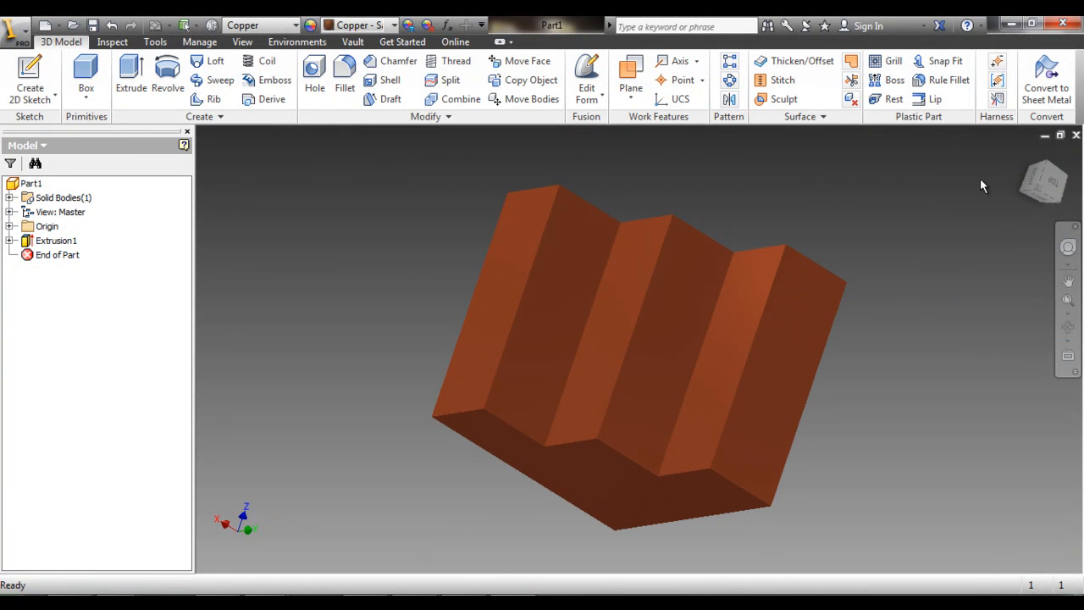
click(1025, 158)
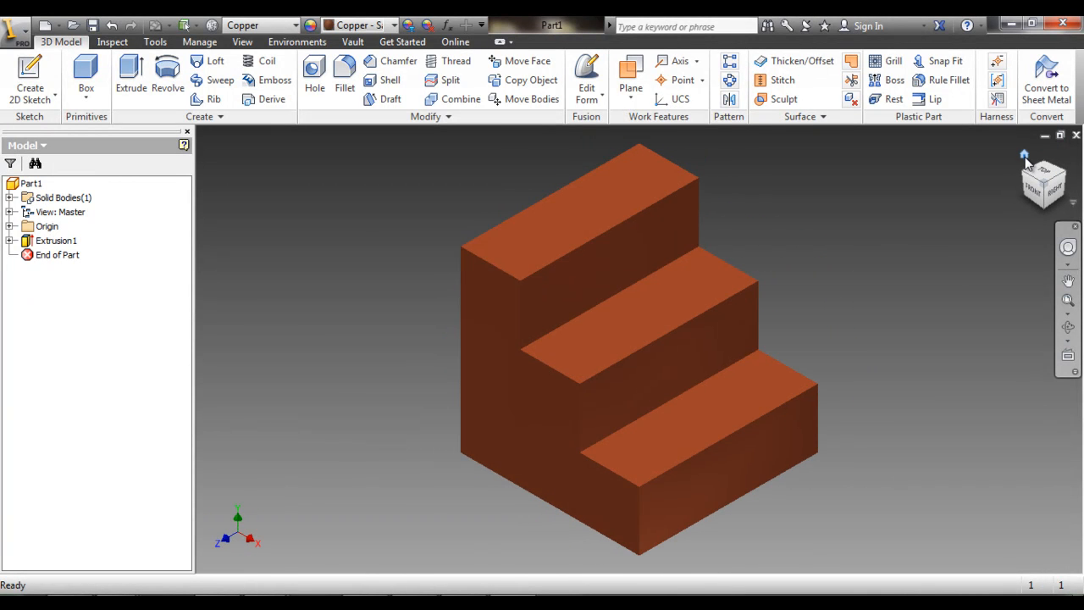
scroll(1027, 161, up, 1)
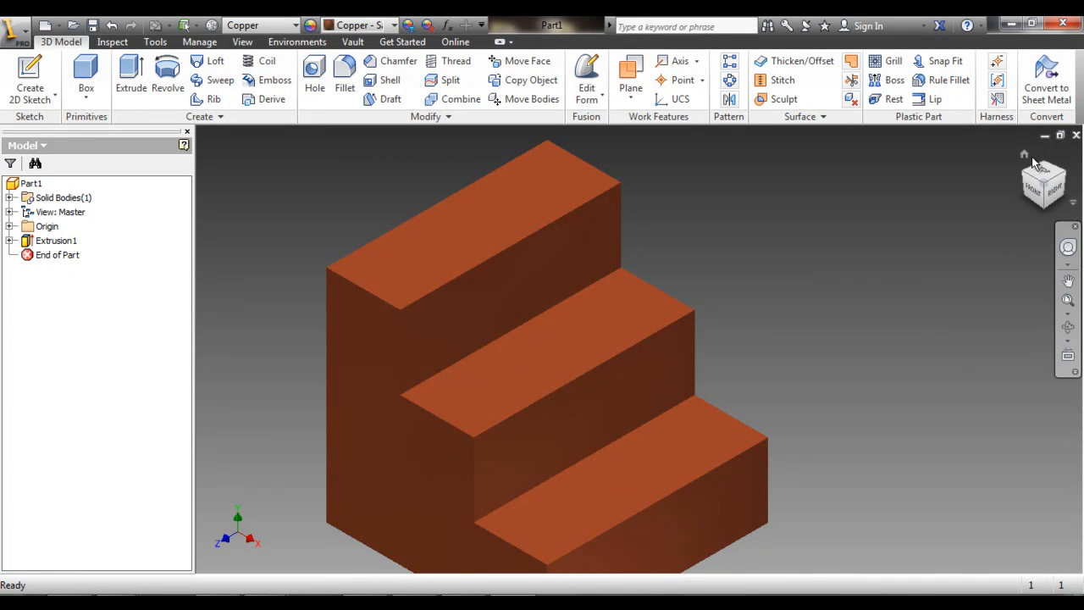
click(1026, 156)
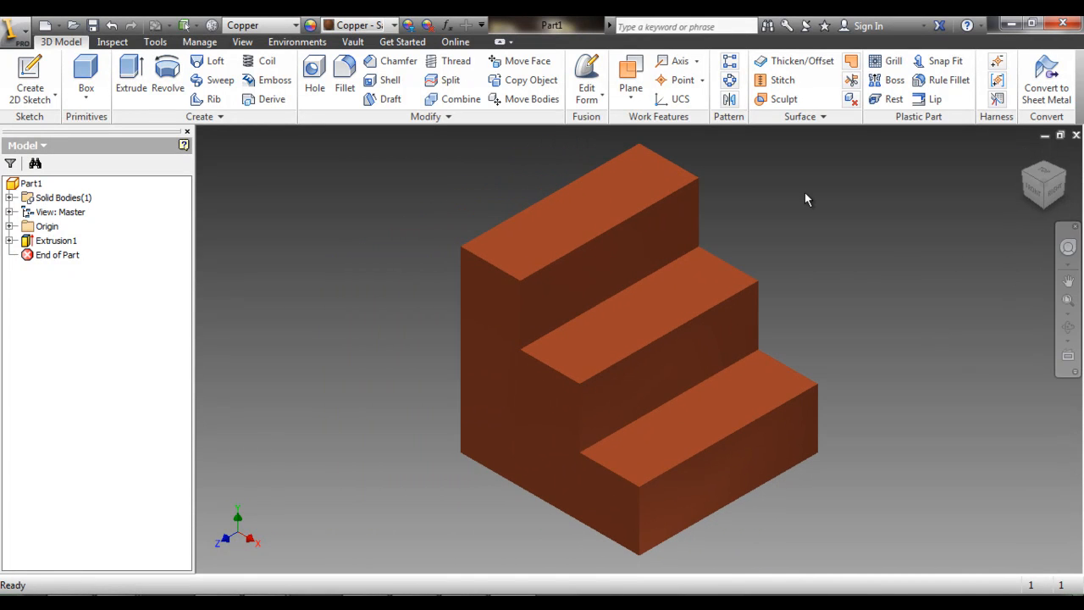